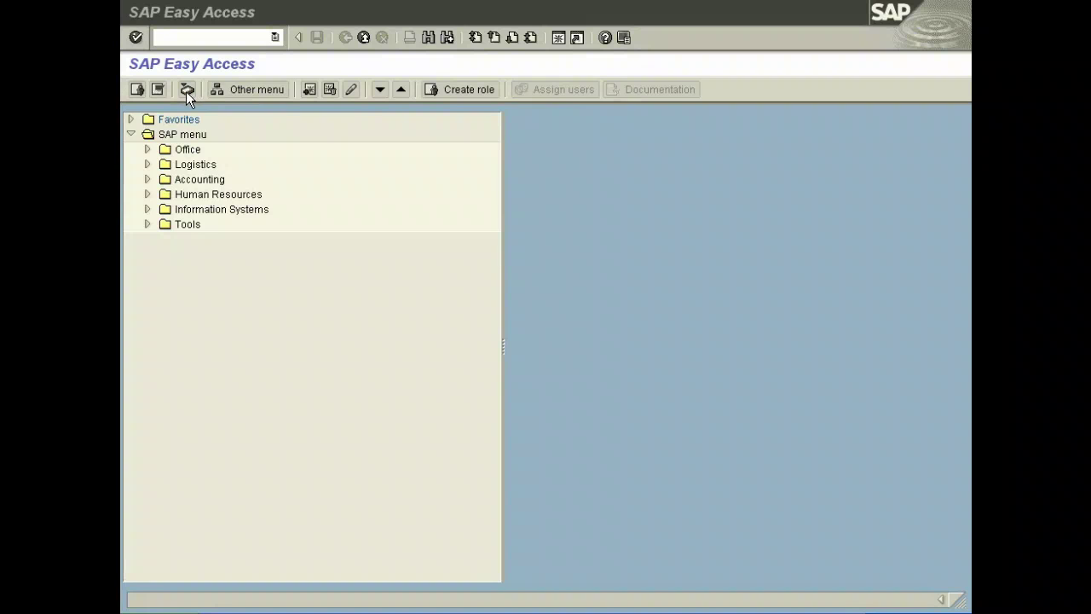
Open the SAP Business Workplace from the Easy Access toolbar
click(186, 89)
Expand the Inbox and list the 21 work items in the Workflow folder
click(146, 135)
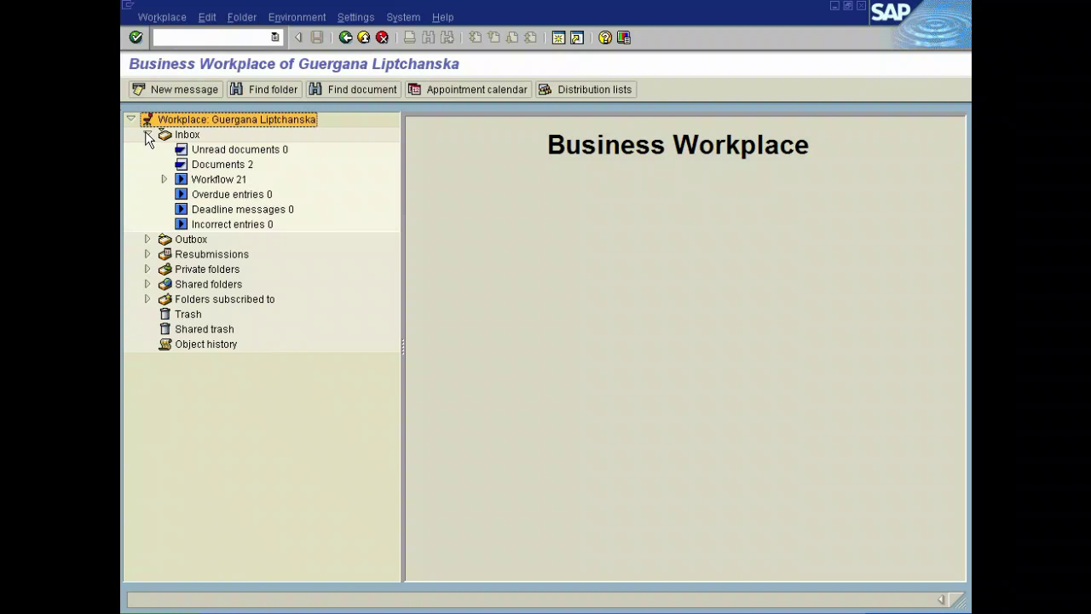
click(215, 180)
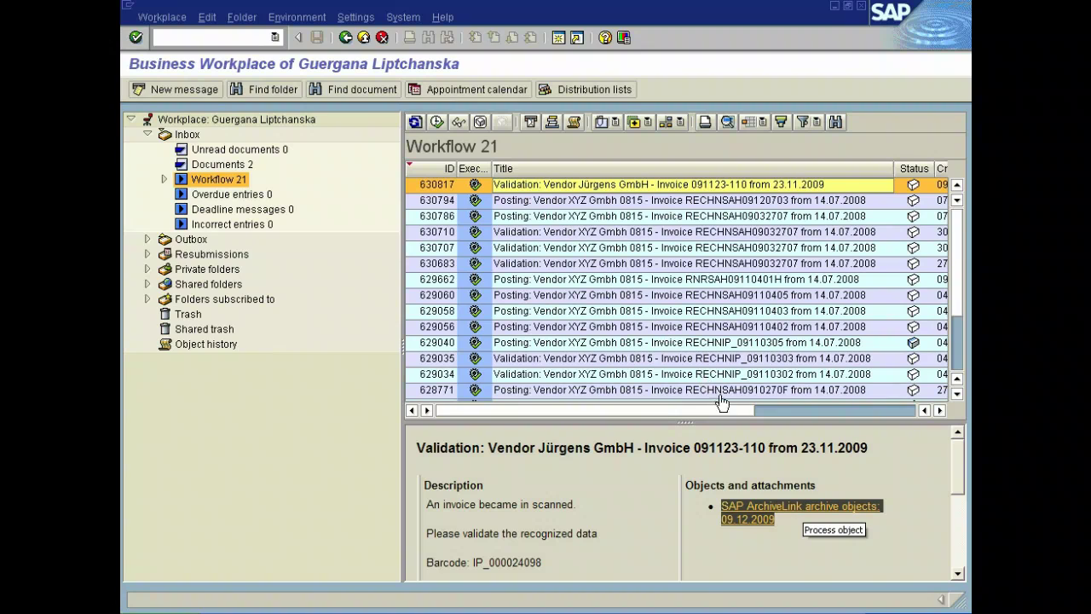
Open the scanned Jürgens GmbH invoice, zoom into its line items, fit the page, then close the viewer
click(801, 508)
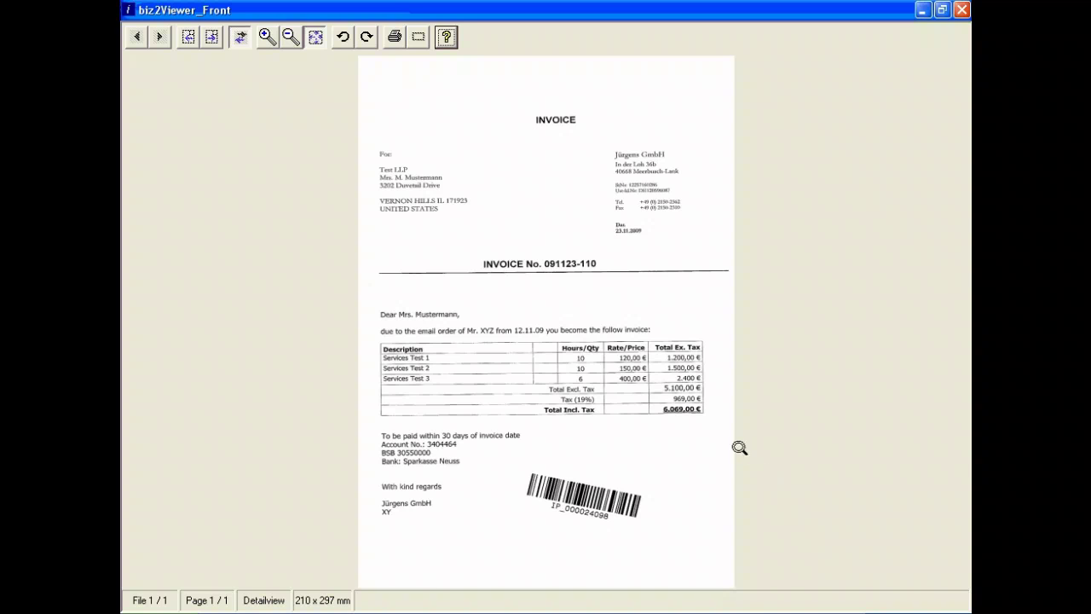
click(564, 327)
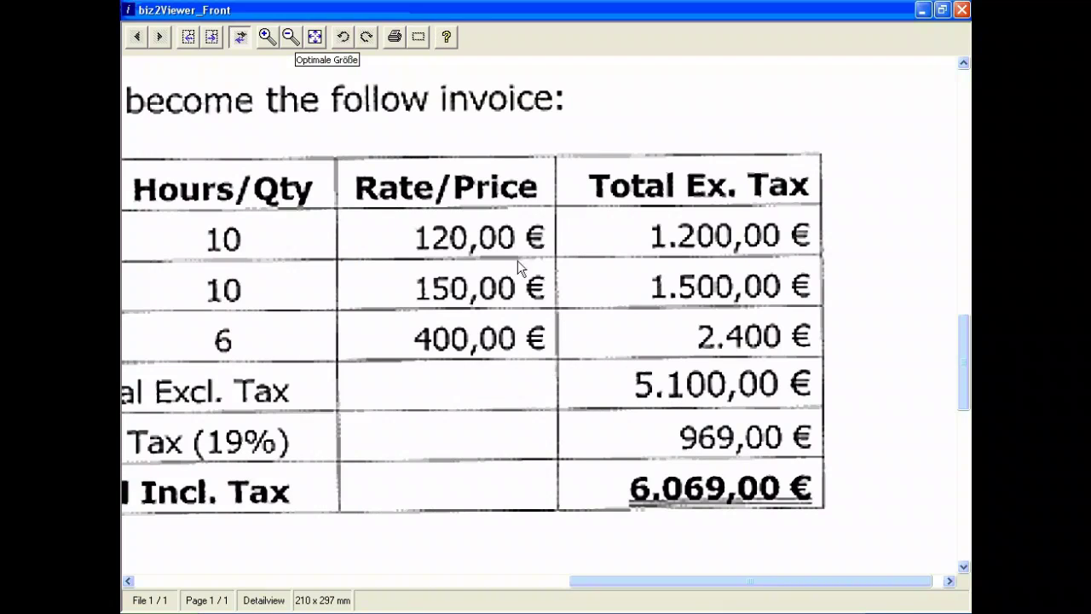
click(315, 38)
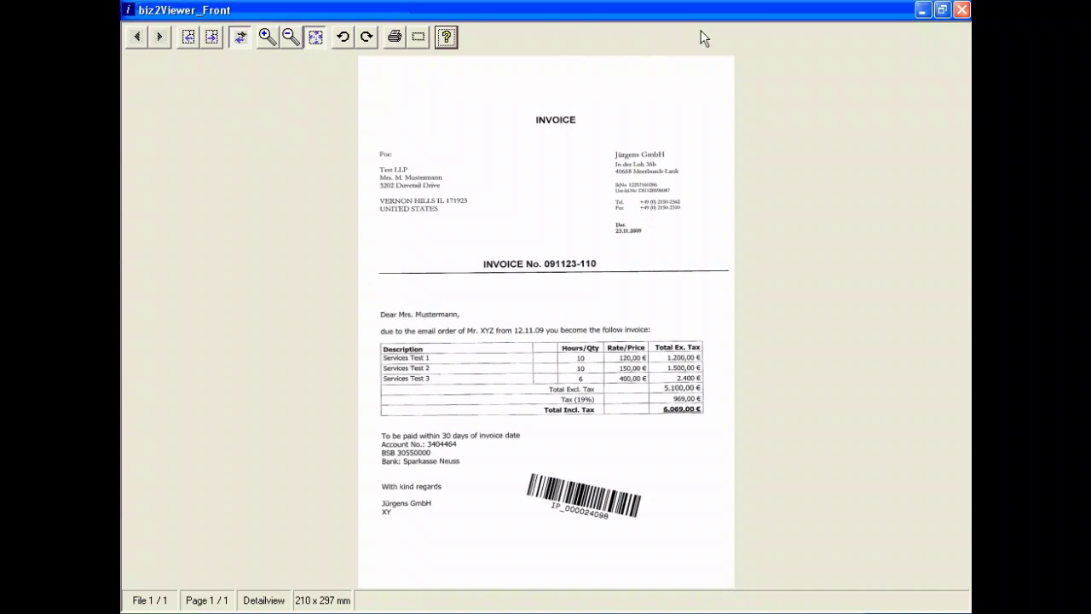
click(958, 10)
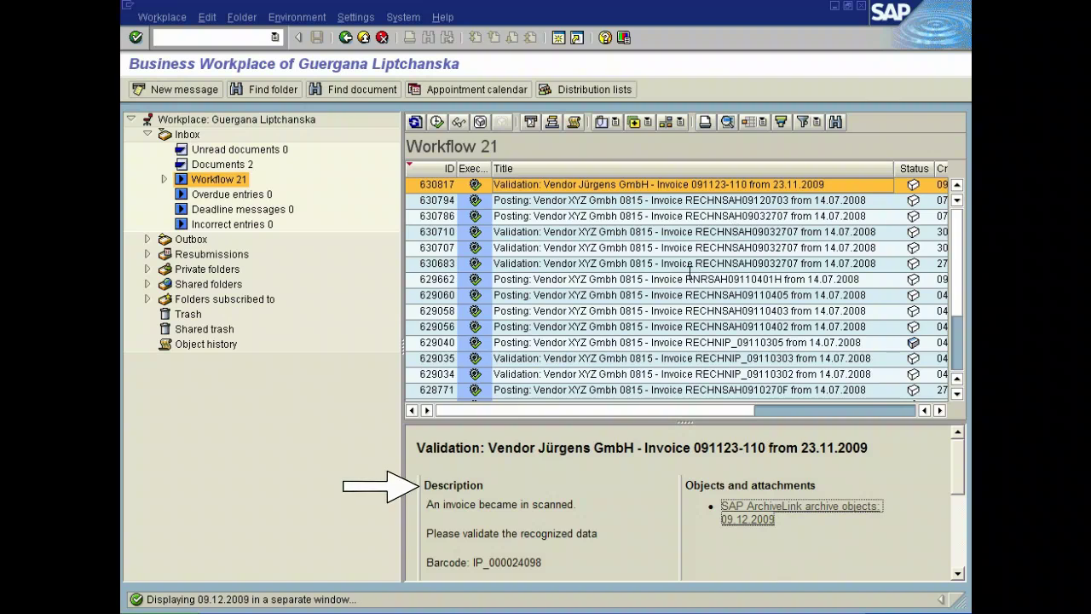
Select the Jürgens GmbH invoice task's description and scroll through the rest of it
triple_click(464, 504)
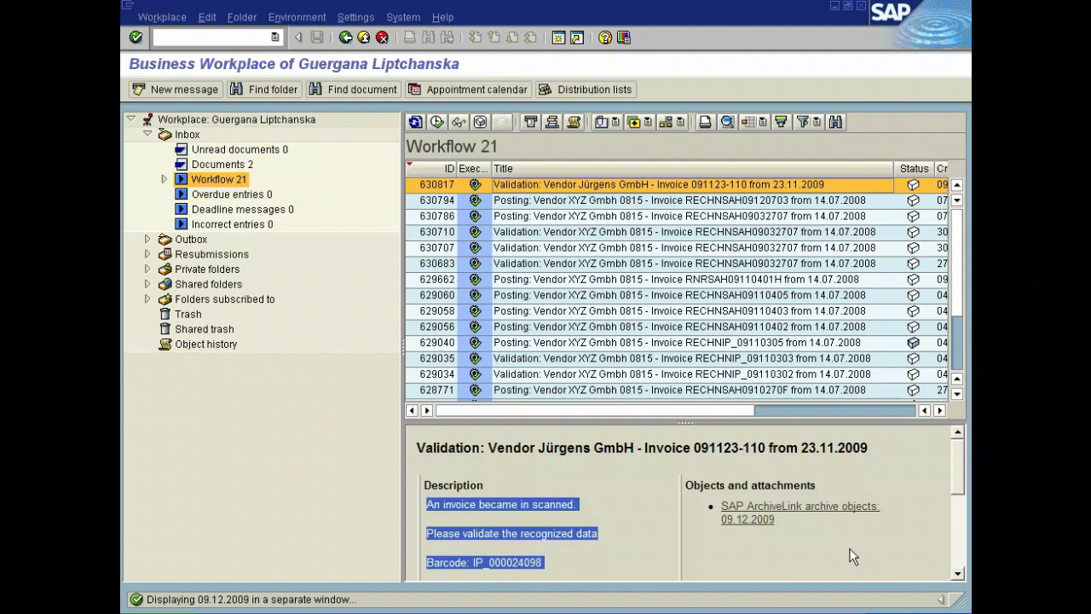
click(959, 573)
click(958, 574)
click(959, 574)
click(959, 573)
click(958, 573)
click(959, 573)
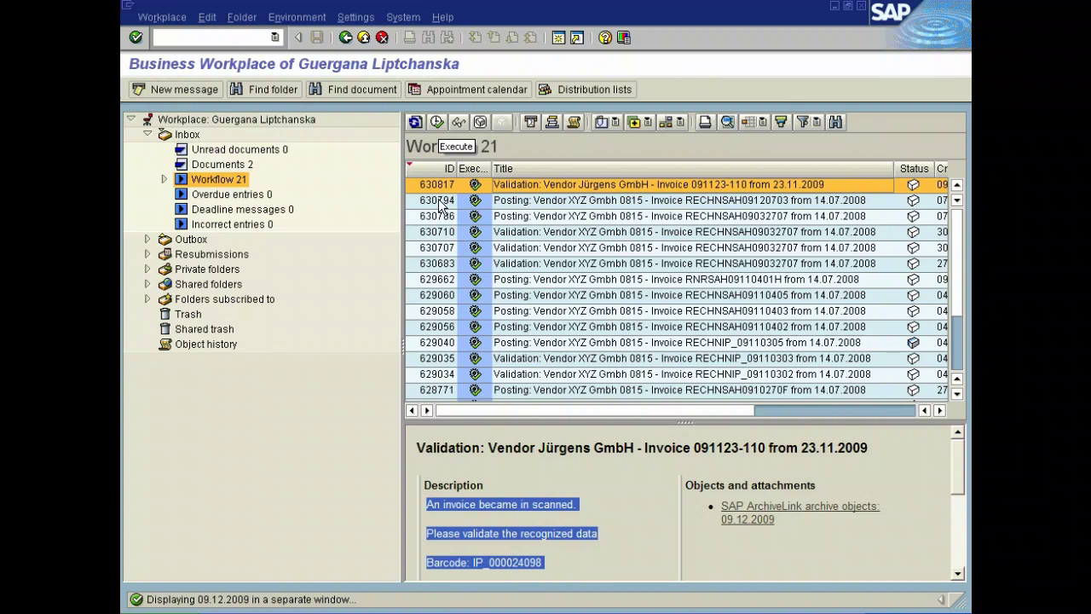
click(437, 122)
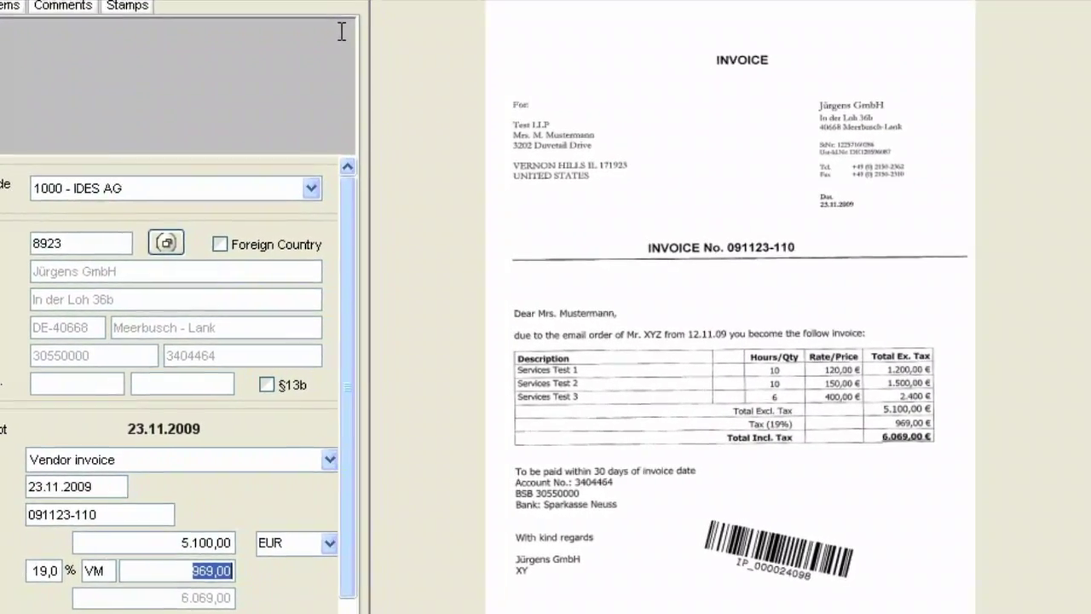
click(438, 27)
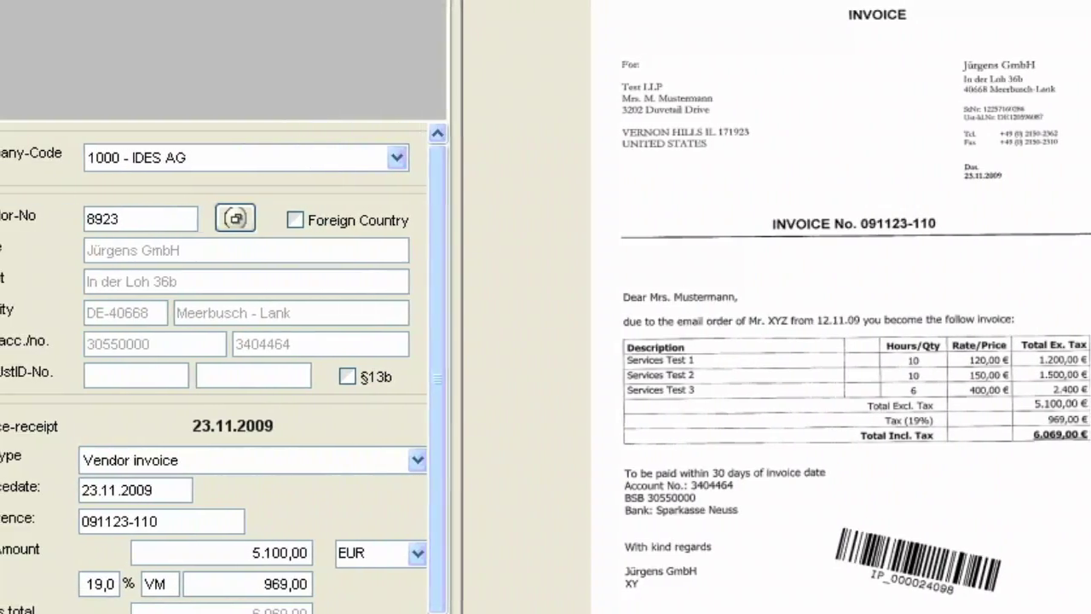
click(256, 584)
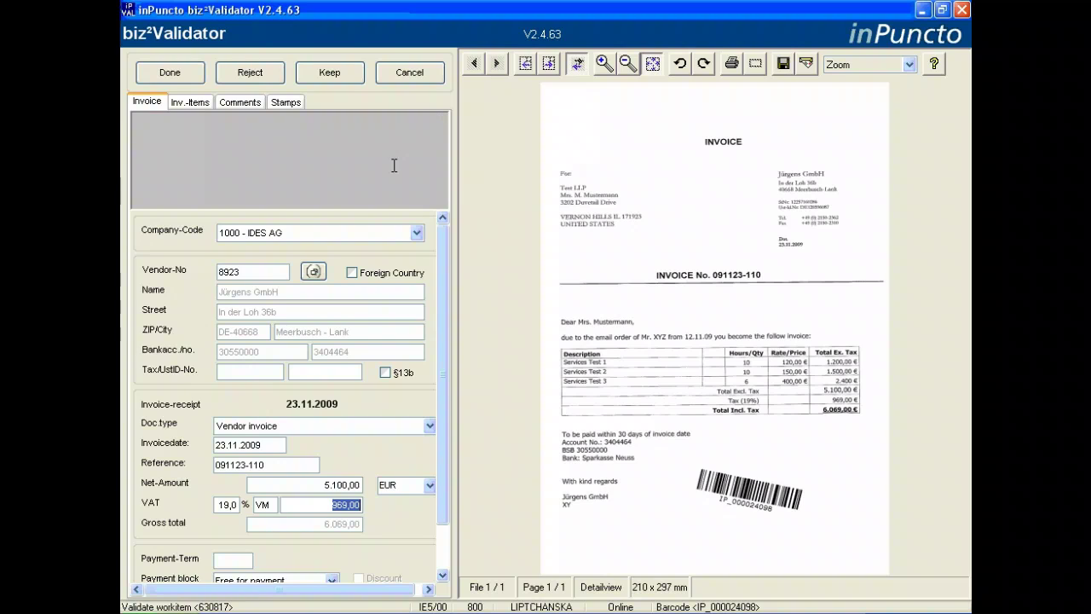
click(254, 273)
click(313, 271)
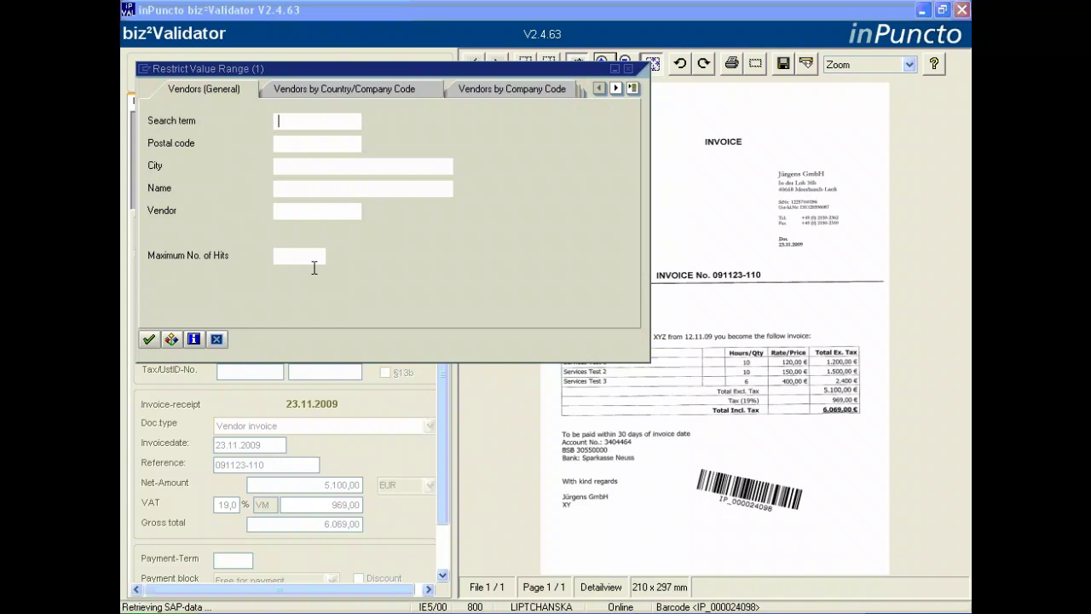
click(309, 257)
text(50)
click(152, 341)
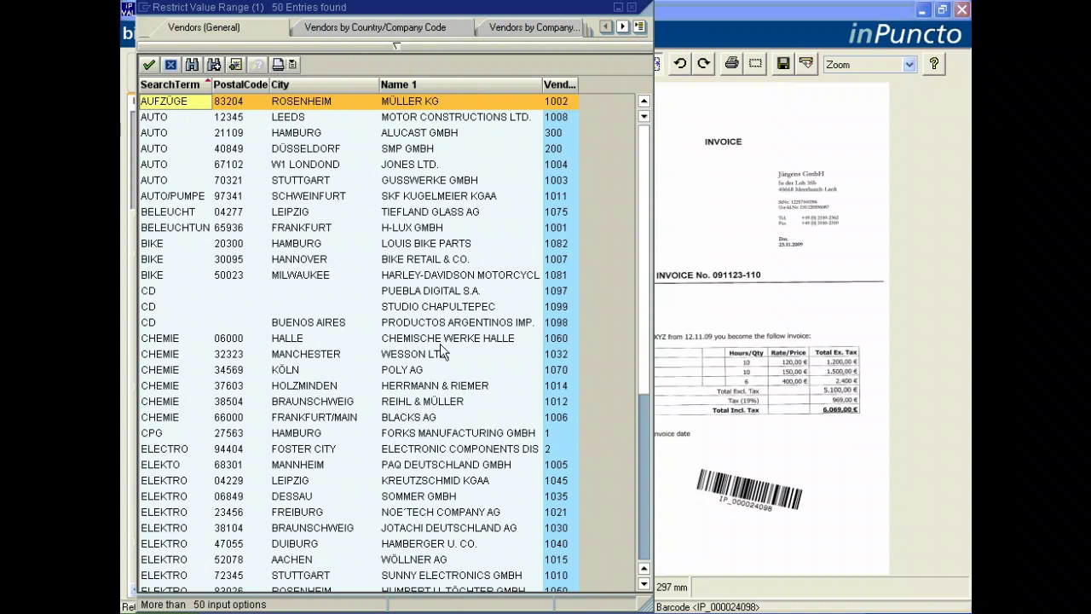
click(644, 368)
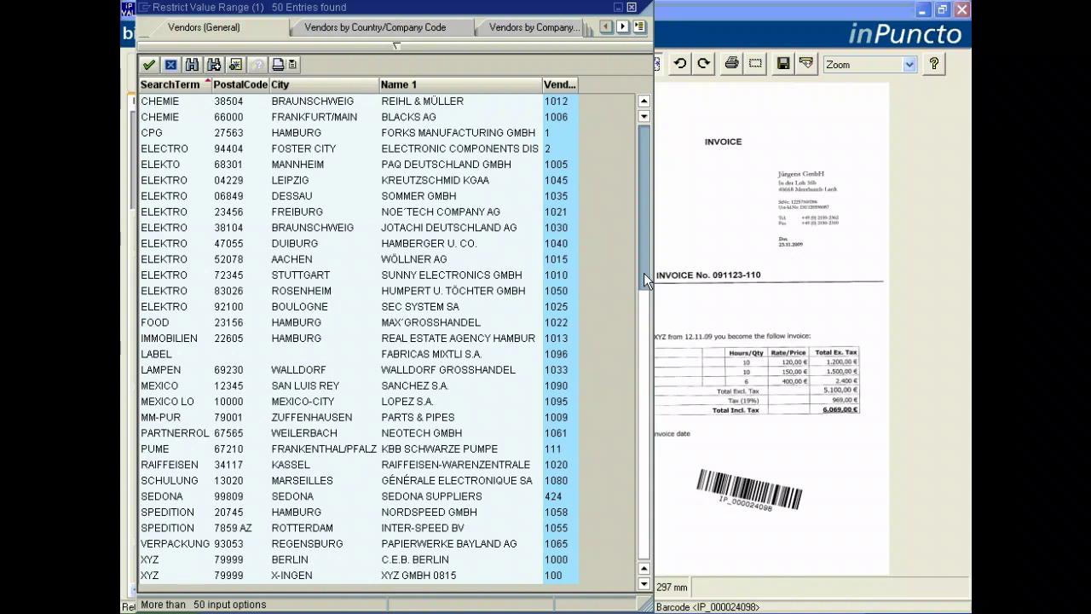
click(630, 8)
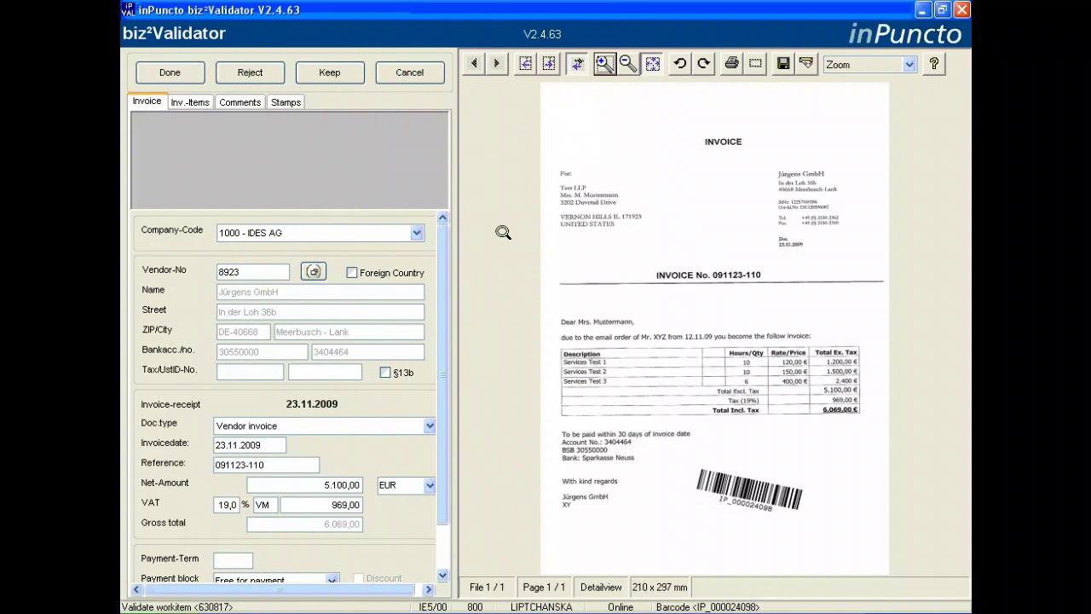
click(738, 151)
click(652, 63)
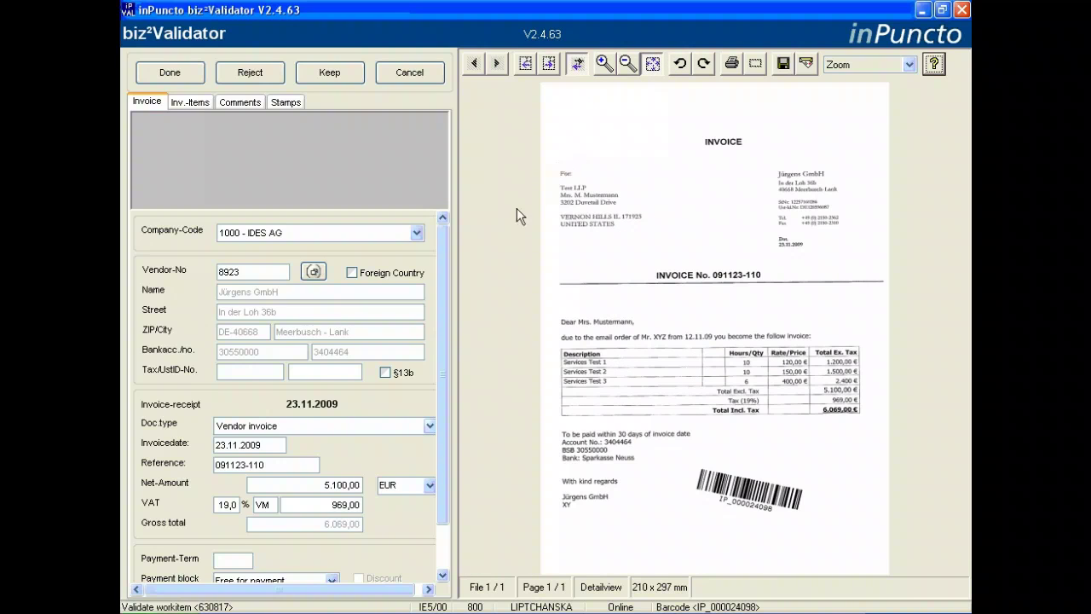
click(297, 420)
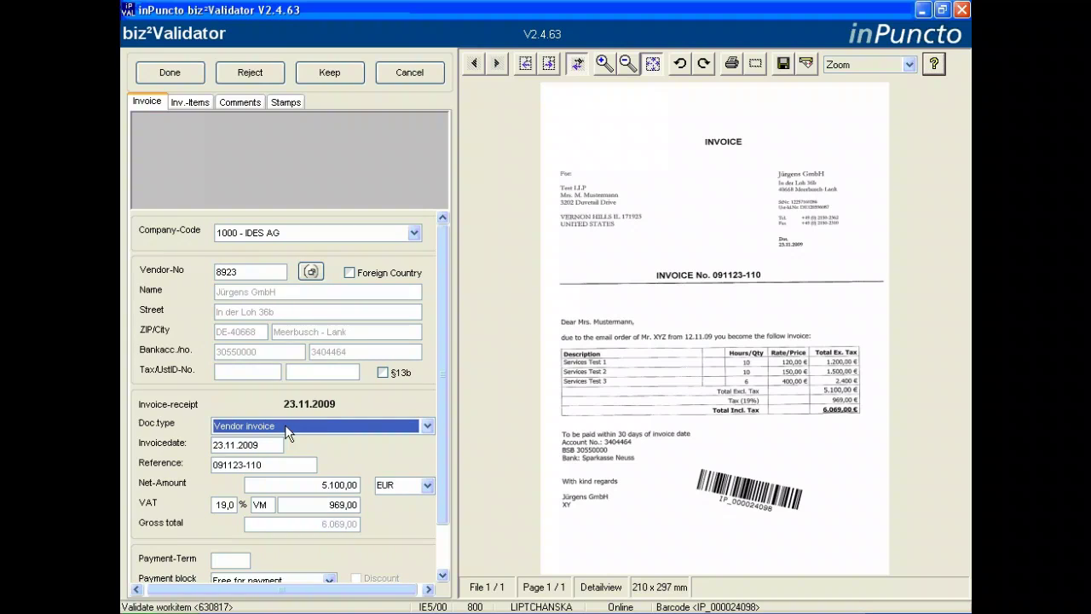
click(267, 446)
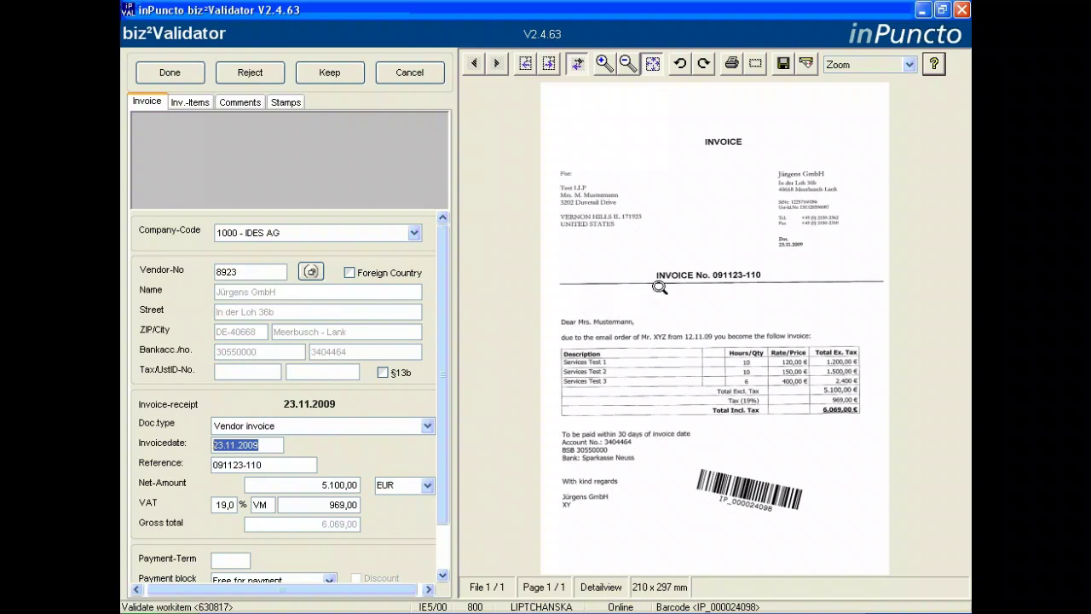
click(756, 243)
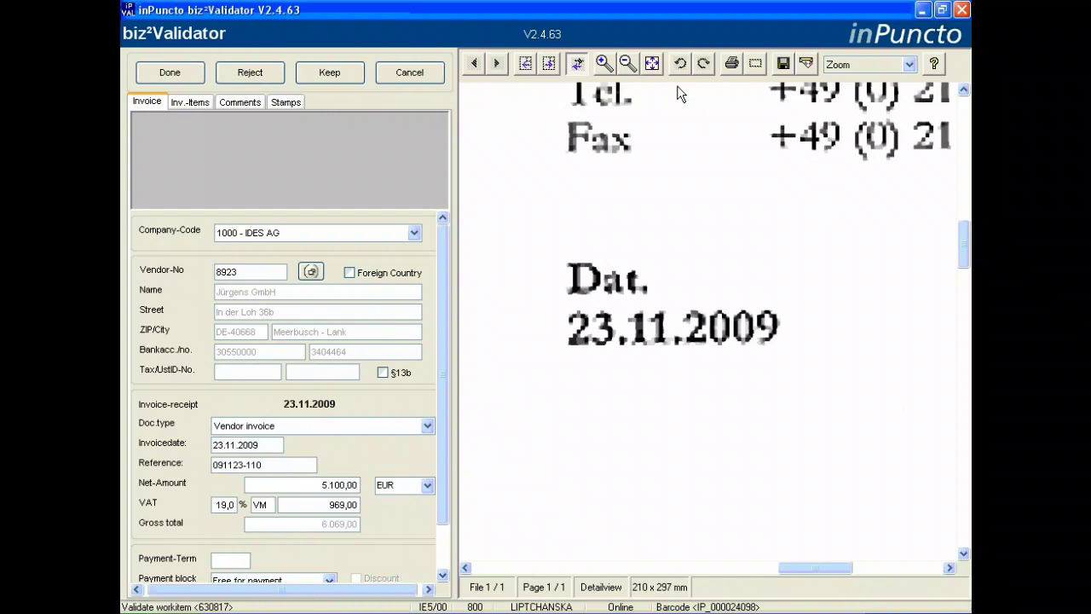
click(652, 62)
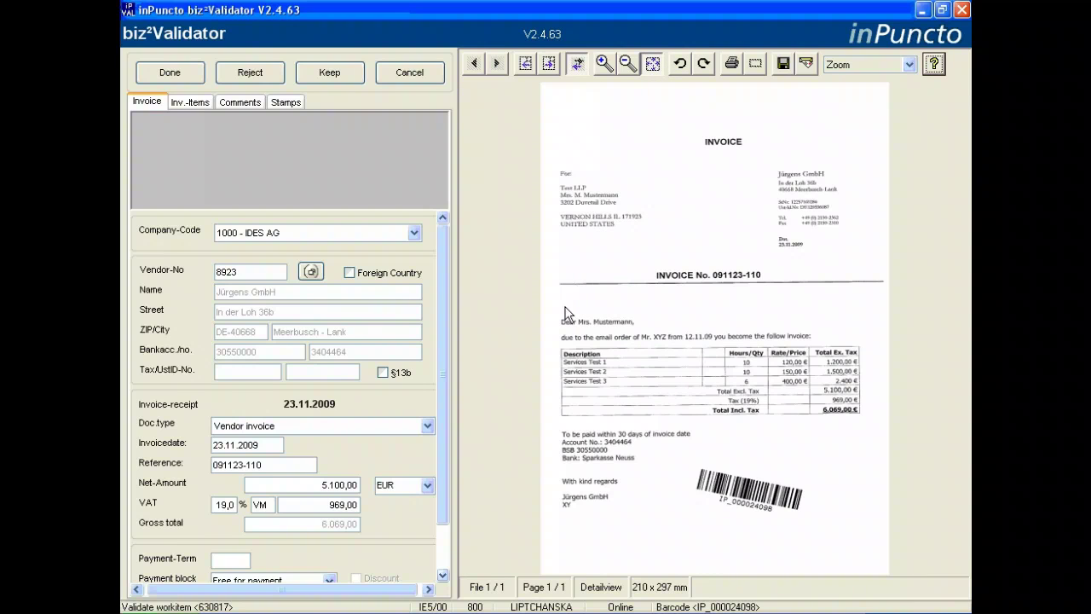
click(443, 576)
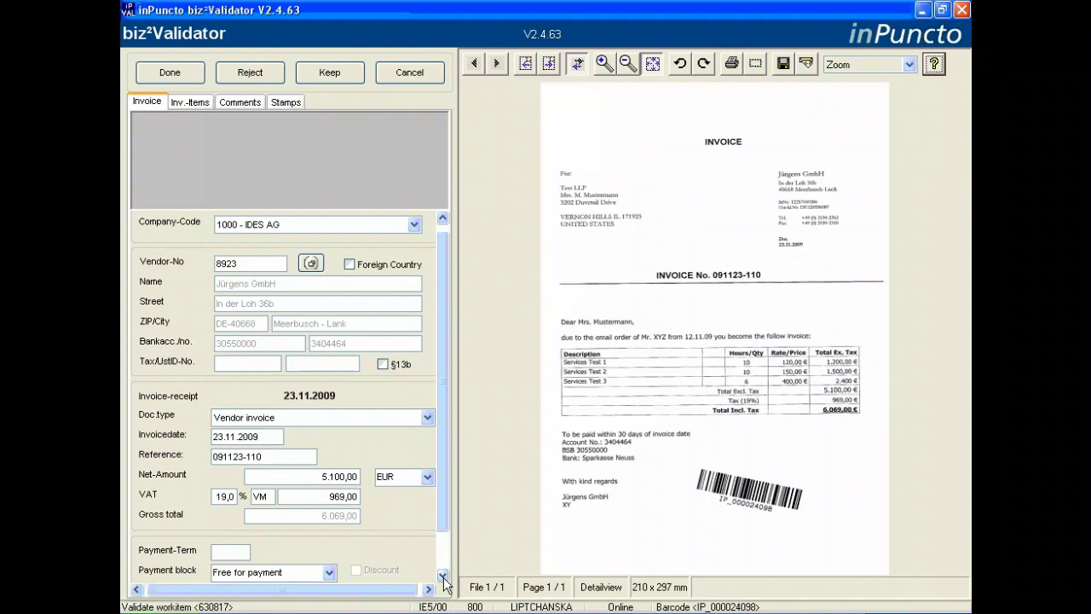
click(444, 576)
click(443, 576)
click(443, 576)
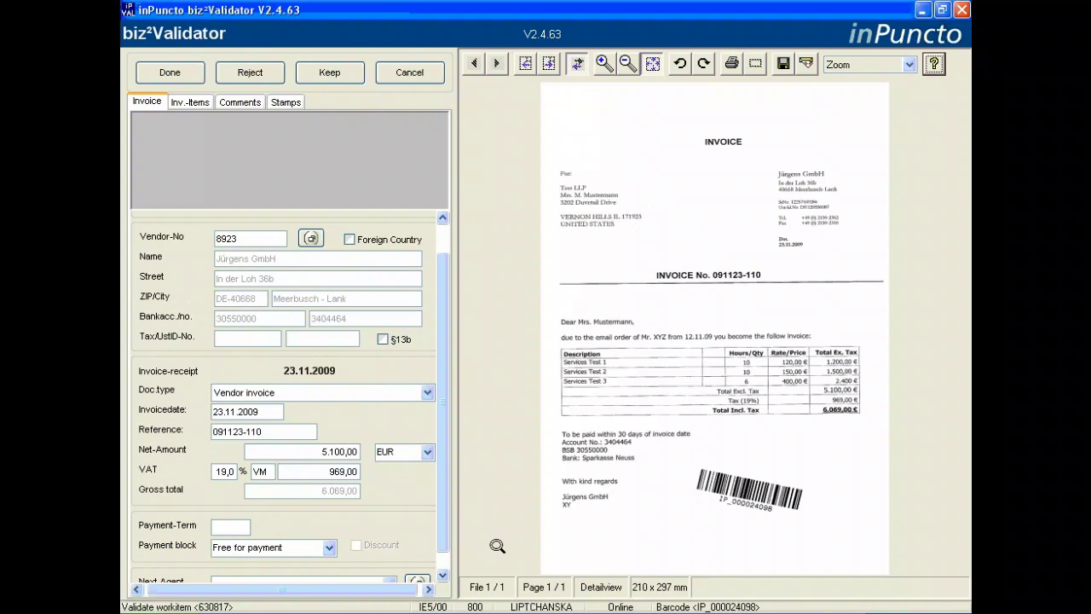
click(780, 341)
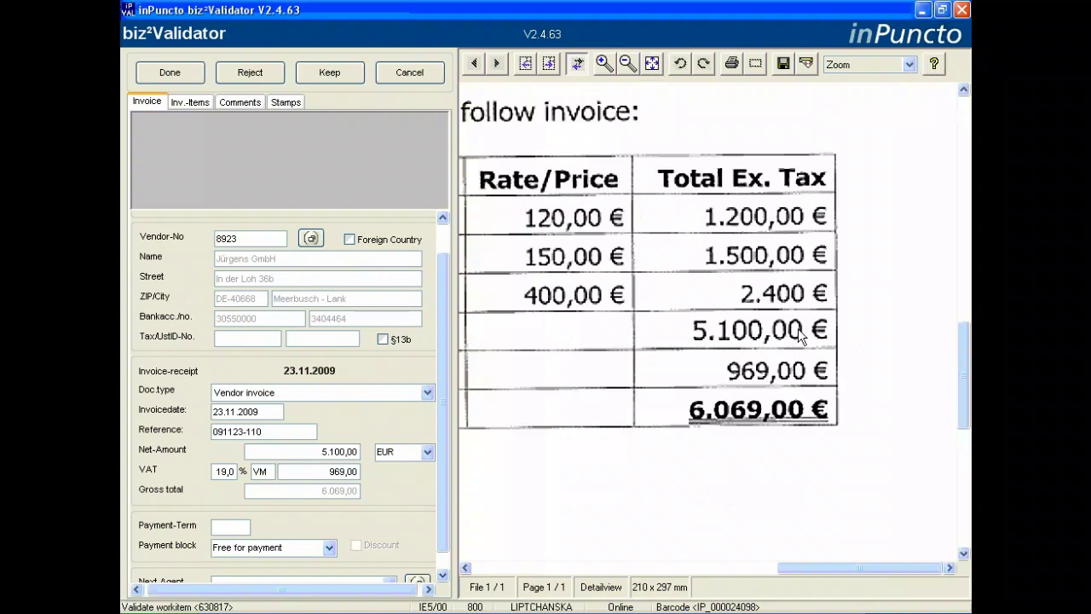
click(651, 63)
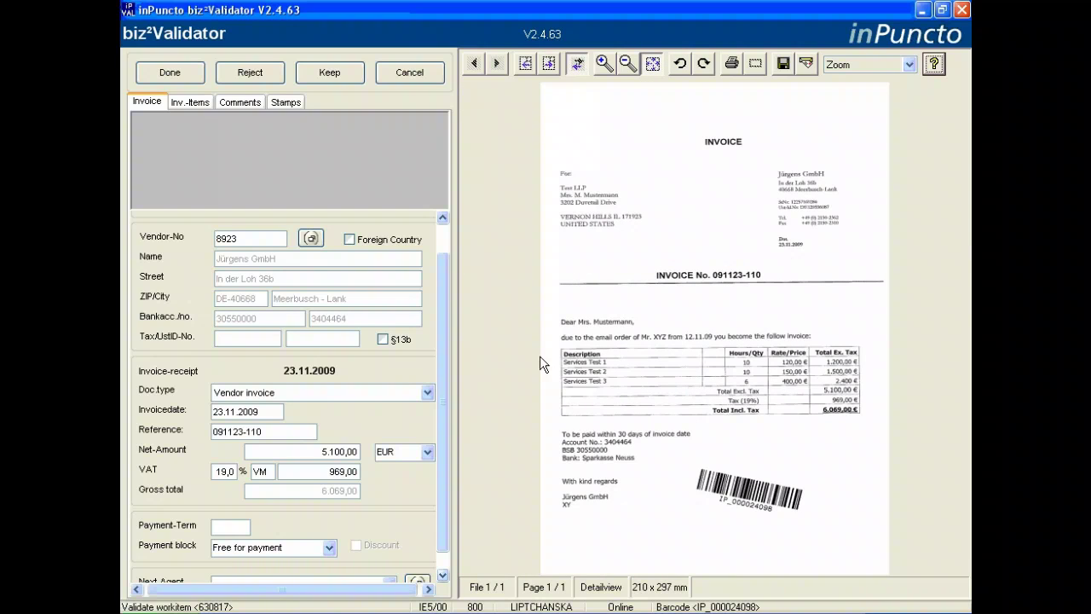
Check the payment block options, keeping it set to Free for payment
click(442, 575)
click(443, 577)
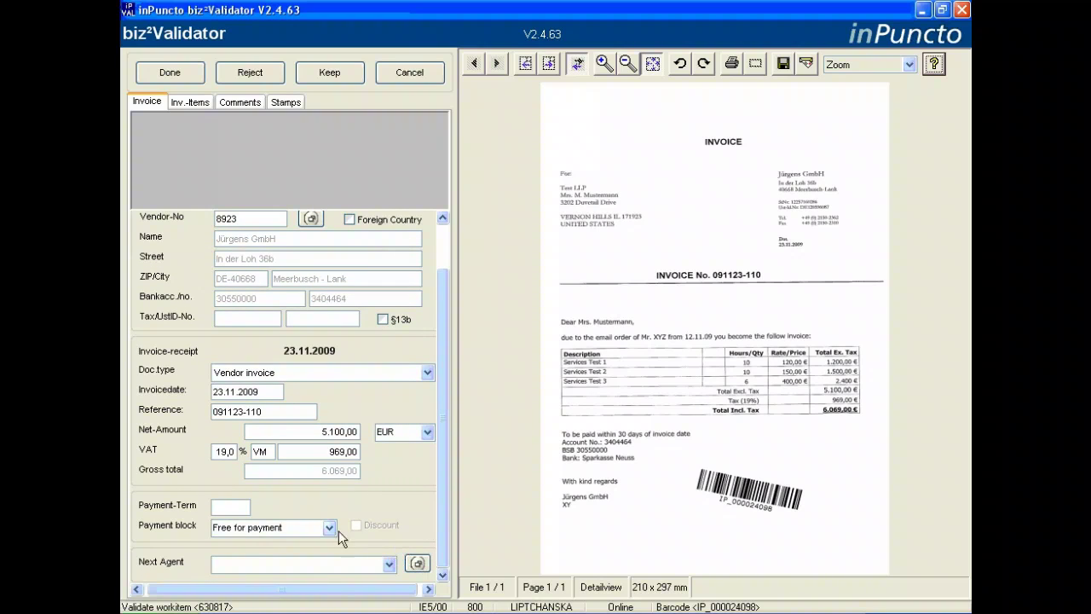
click(329, 527)
click(329, 527)
Set the payment term to 0002, within 14 days 3 % cash discount
click(228, 507)
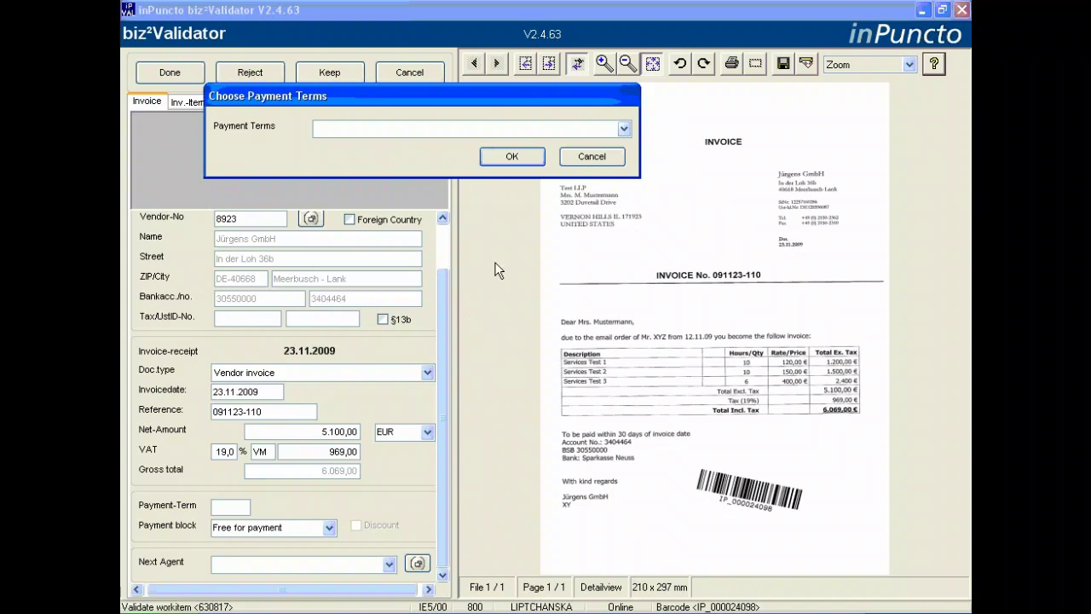
click(623, 128)
click(571, 157)
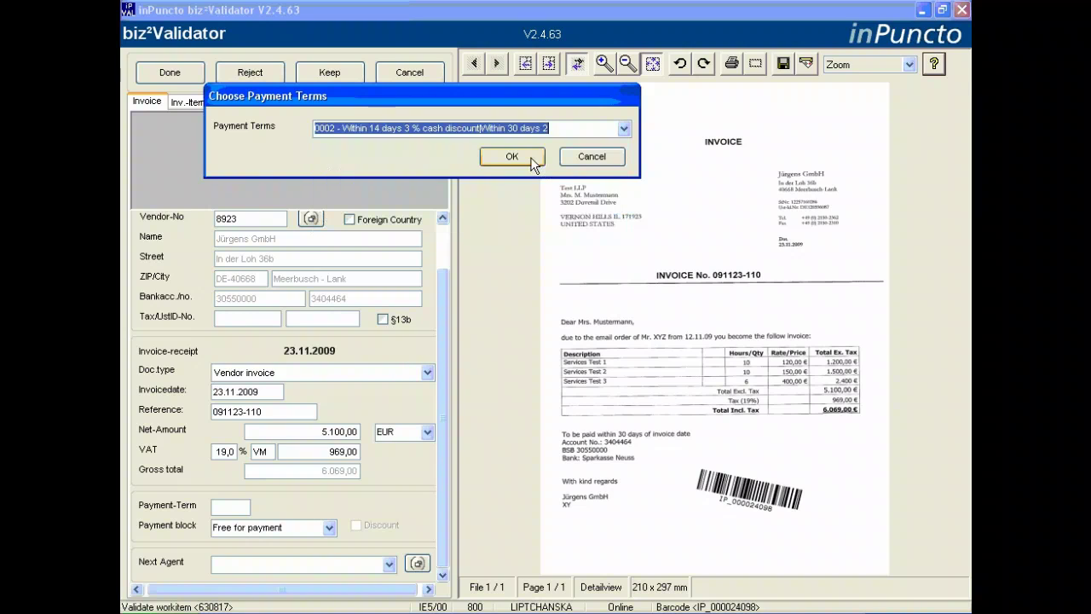
click(521, 157)
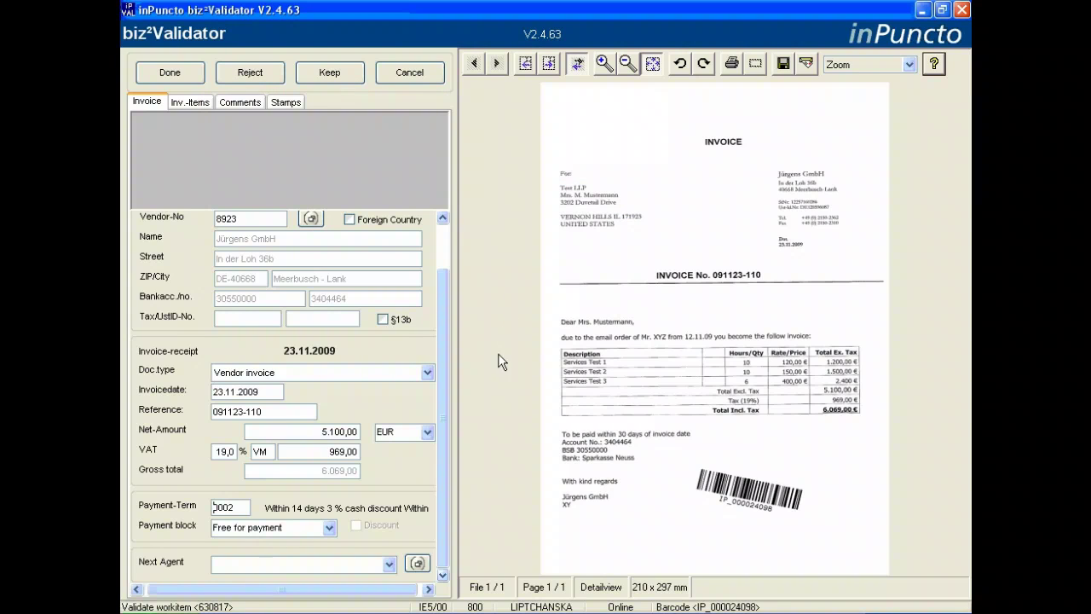
scroll(442, 582, up, 1)
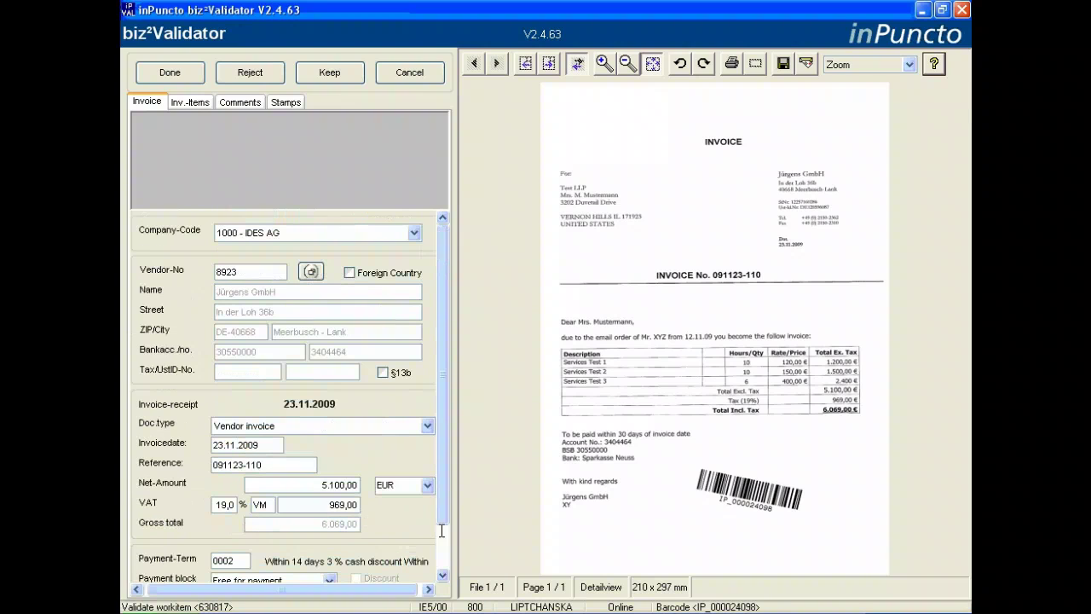
Enter the vendor's tax number from the invoice's StNr into the Tax/UstID-No field
click(266, 371)
click(800, 207)
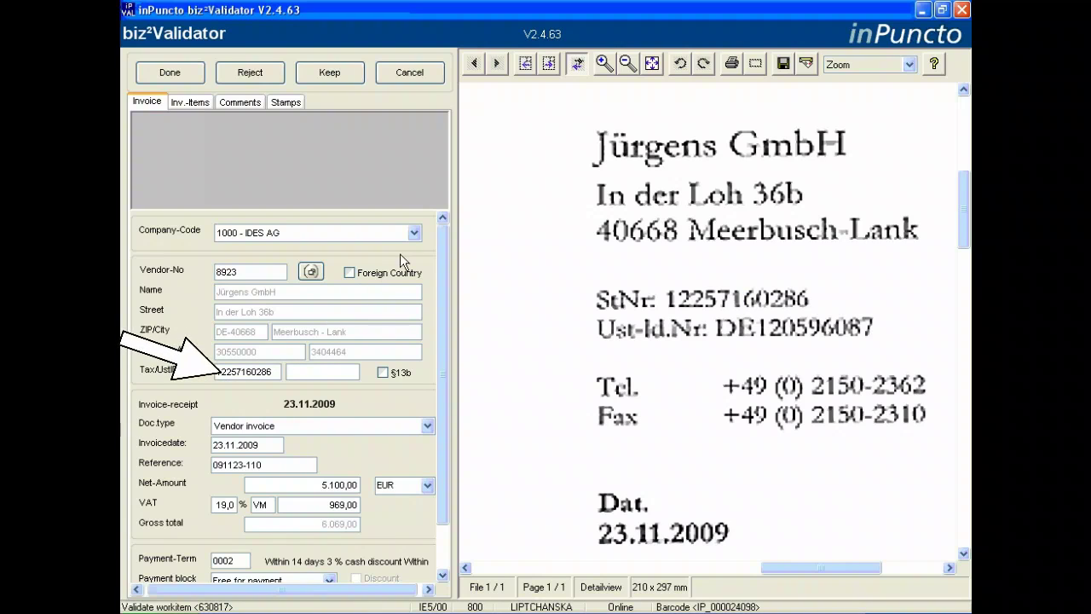
click(651, 63)
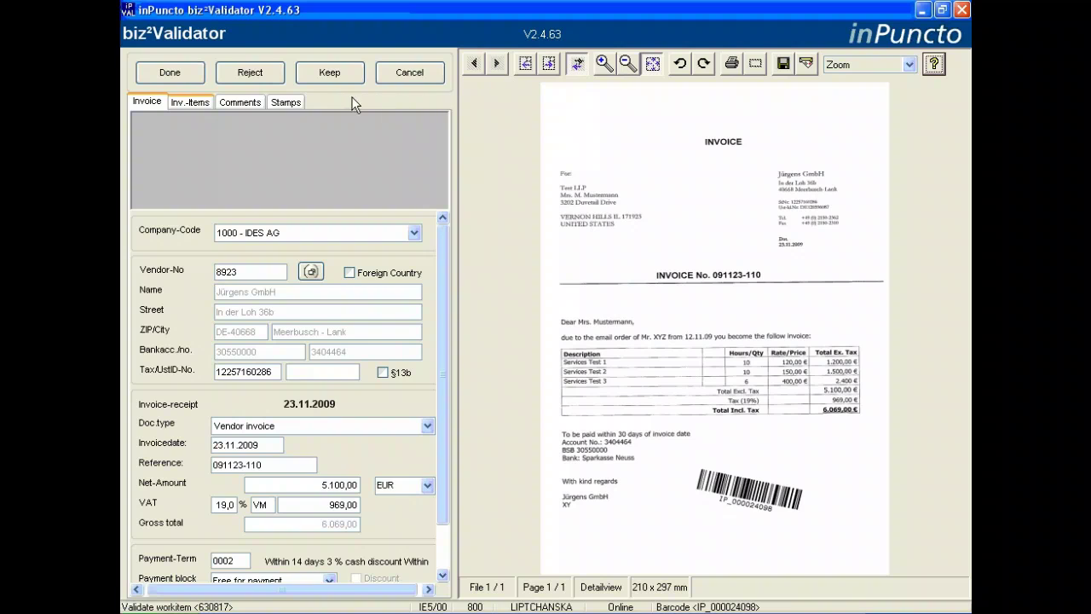
Show the invoice items and hide the document image to widen the items table
click(187, 103)
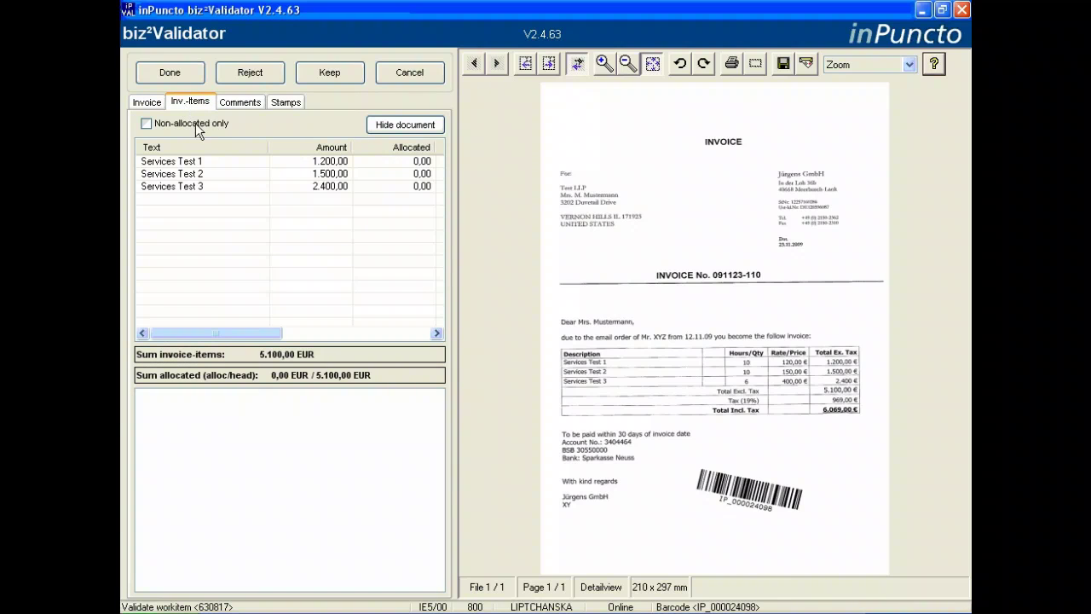
click(197, 160)
click(197, 173)
click(197, 186)
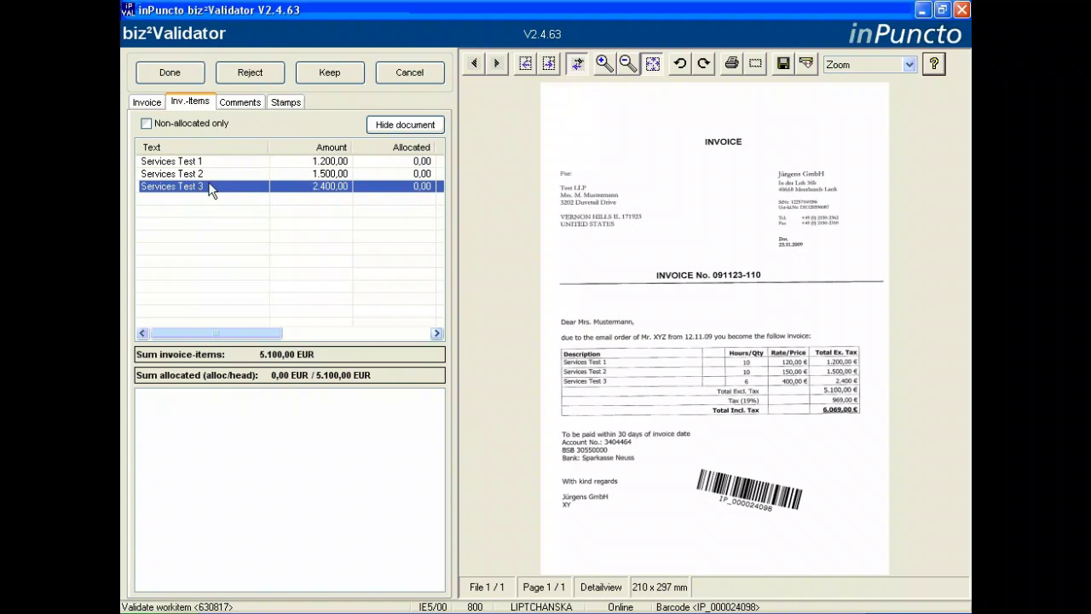
click(408, 124)
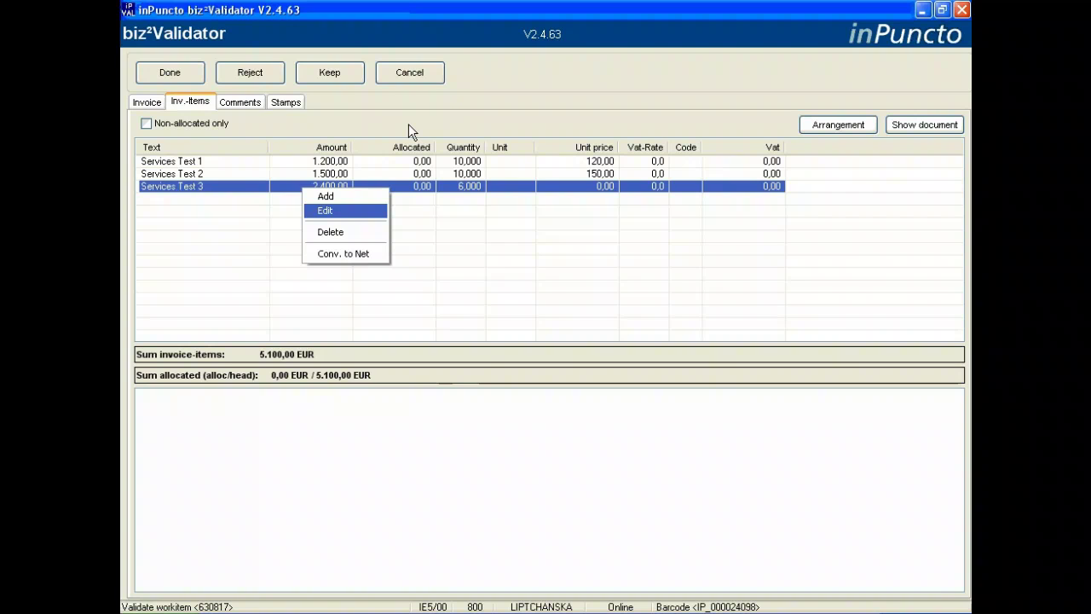
Change Services Test 3's unit price to 400,00
click(329, 210)
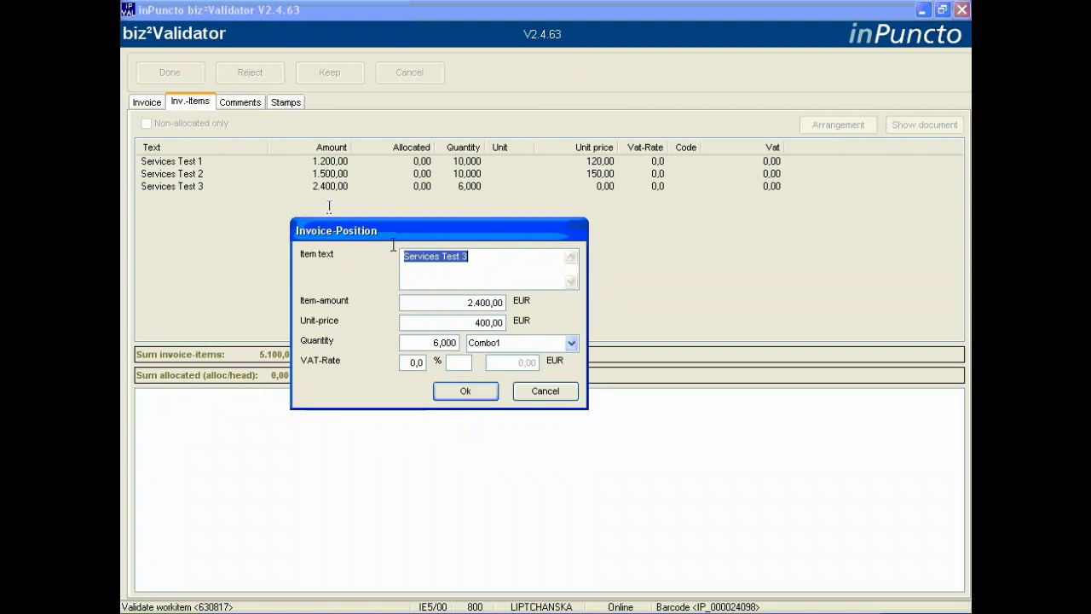
click(478, 322)
click(467, 390)
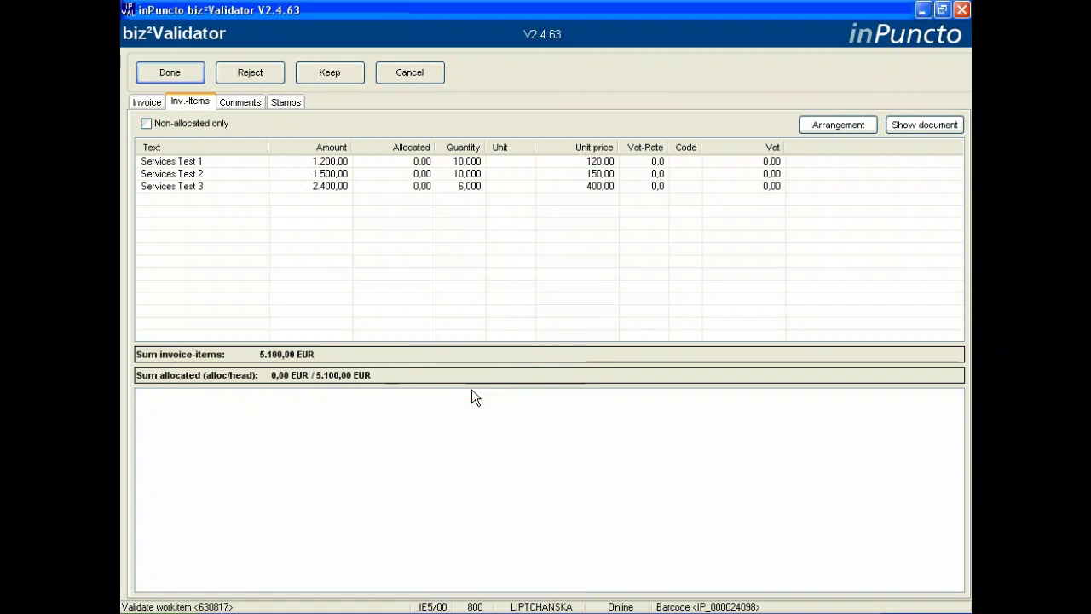
Allocate Services Test 1 to Cost Center 3200 with G/L account 471000
double_click(186, 165)
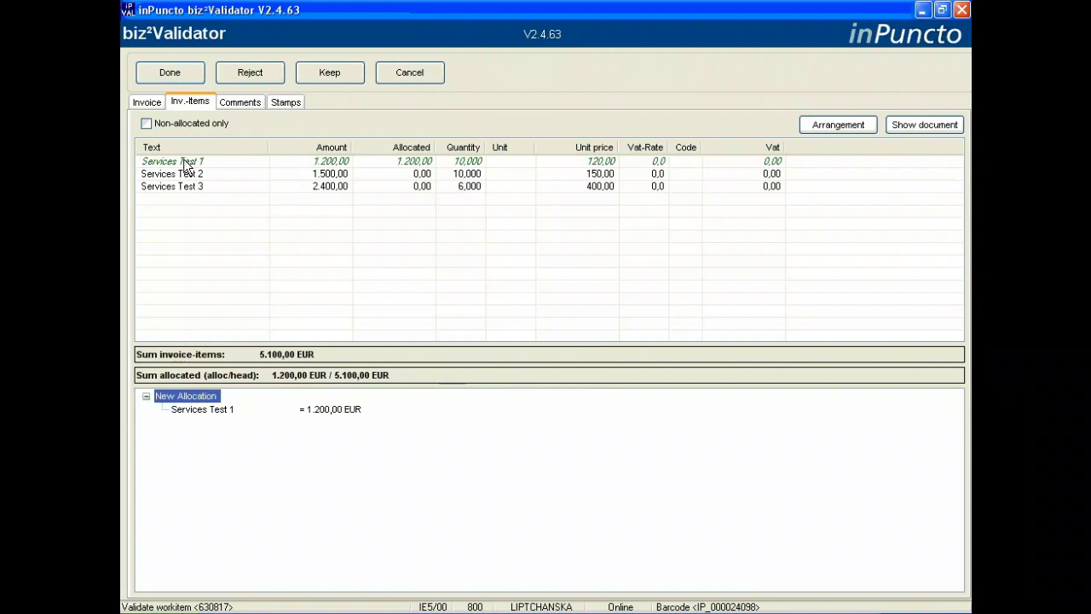
double_click(194, 408)
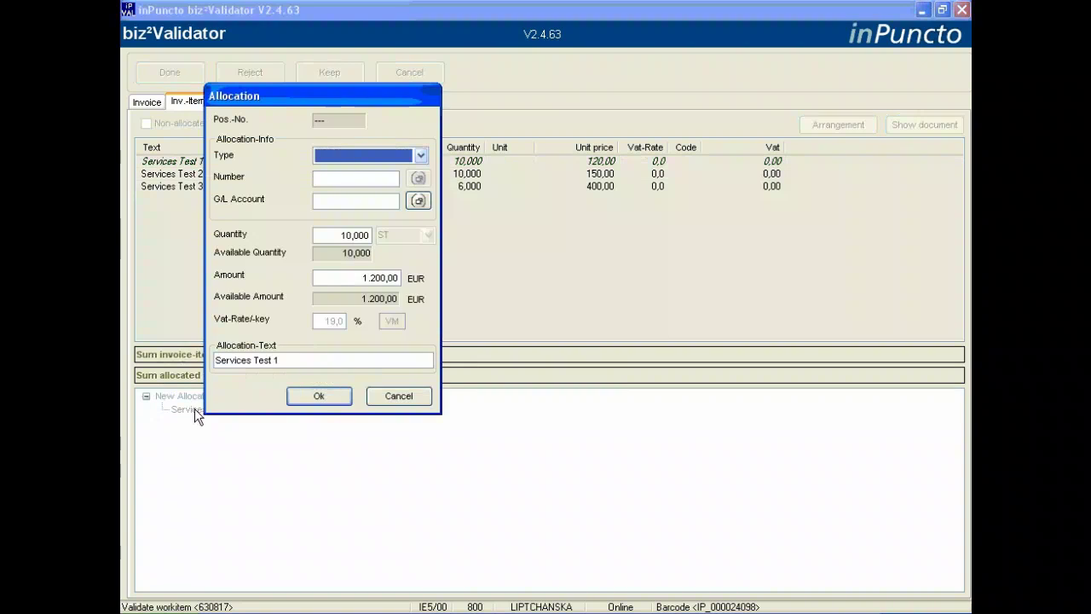
click(420, 155)
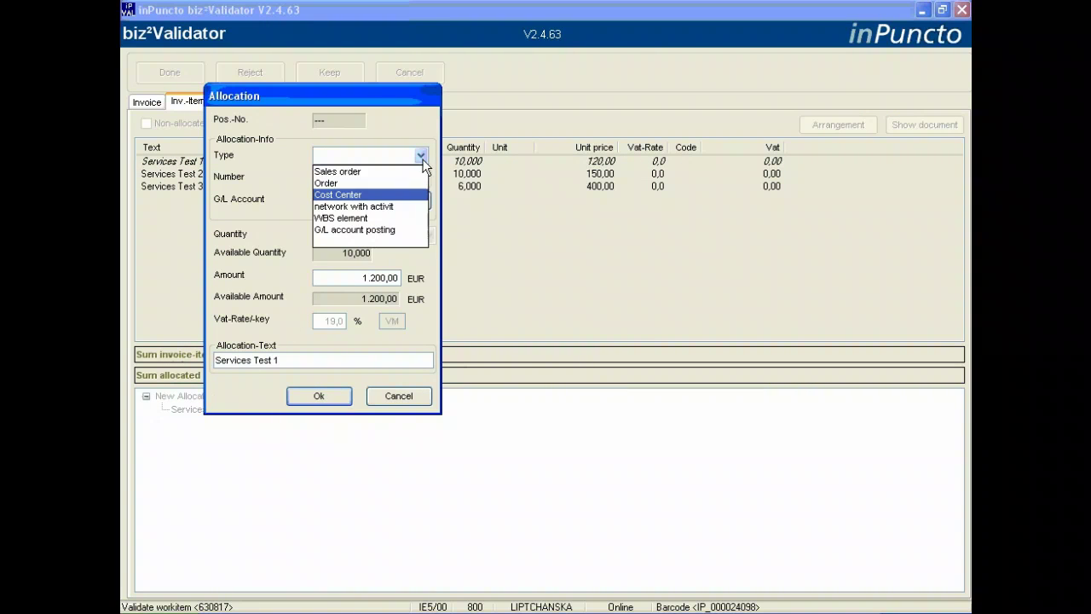
click(357, 189)
key(Tab)
text(320)
click(358, 179)
text(0)
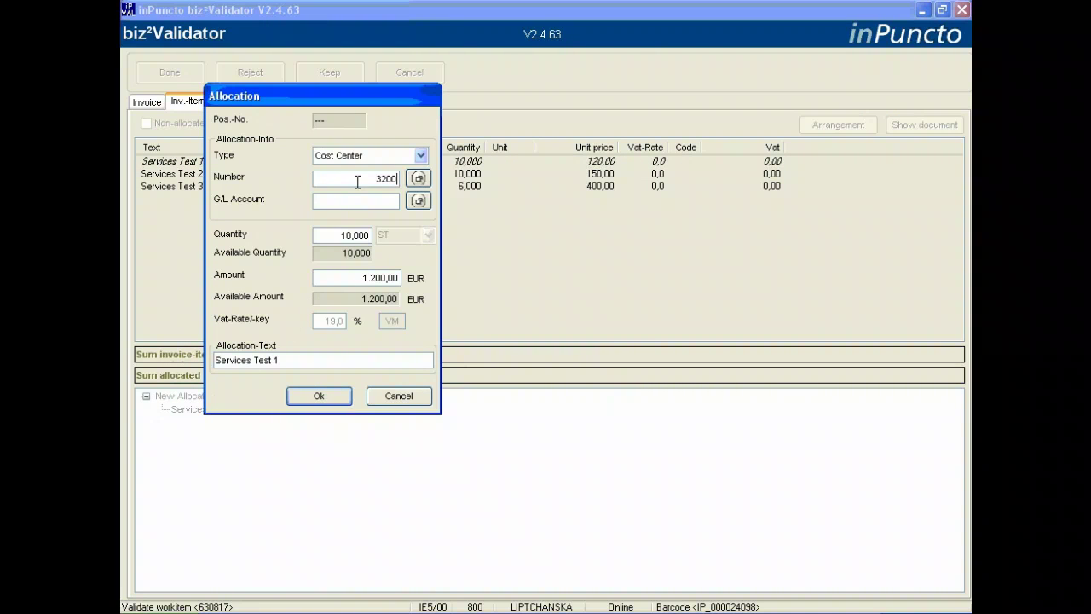
click(370, 202)
text(471000)
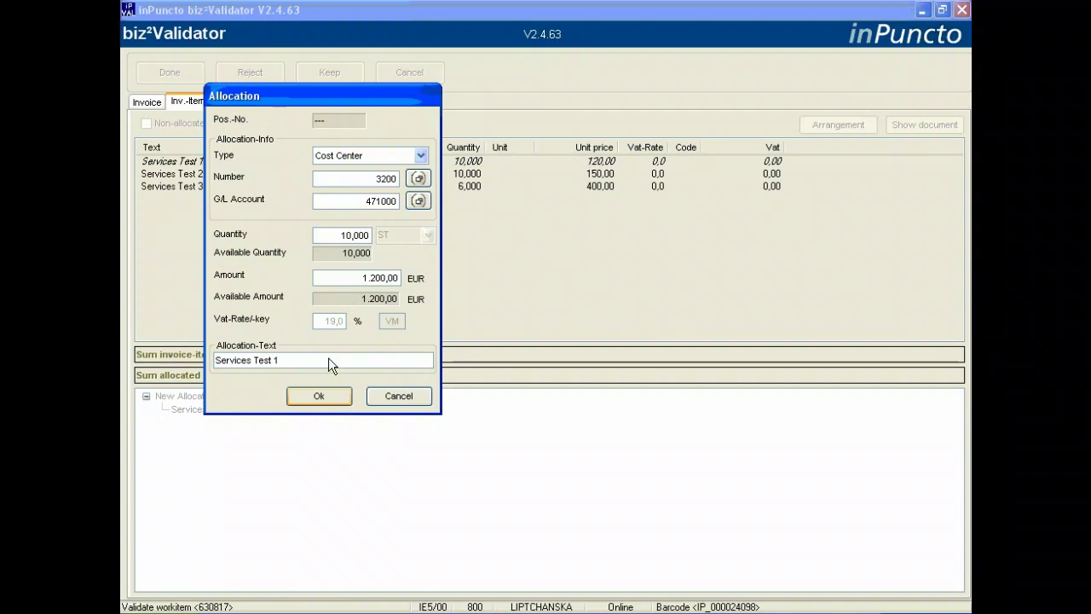
click(316, 398)
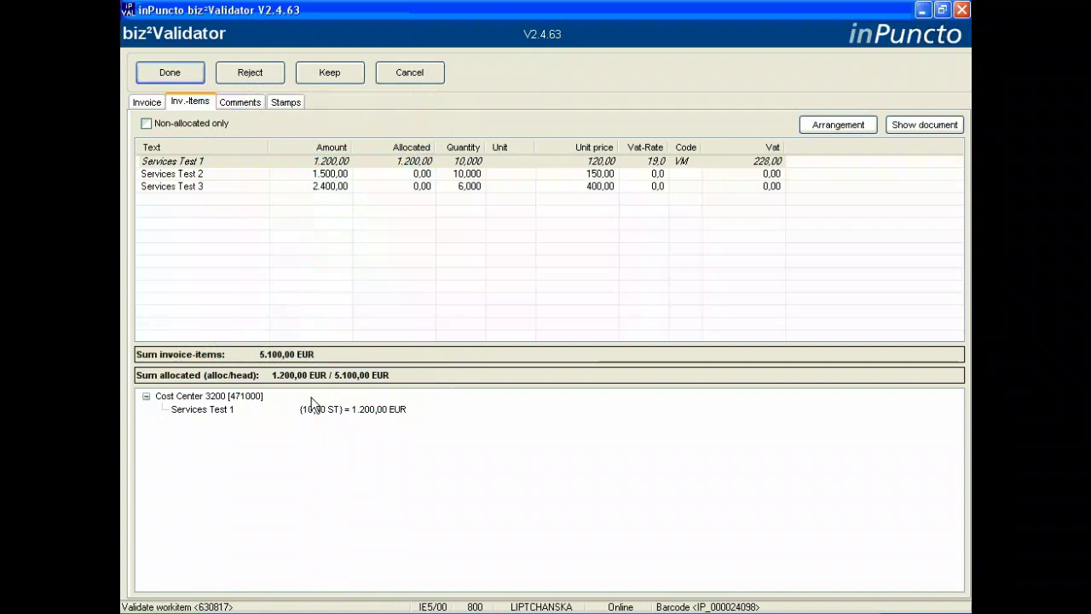
Allocate Services Test 2 to Cost Center 1000 (G/L 410000) and Services Test 3 to Cost Center 3200
double_click(170, 174)
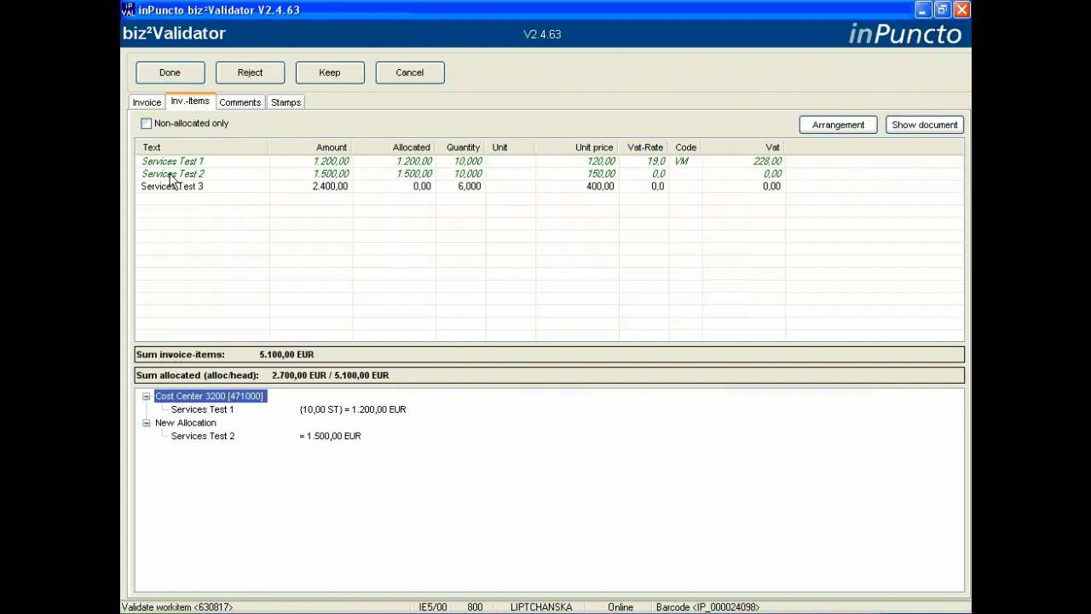
double_click(185, 436)
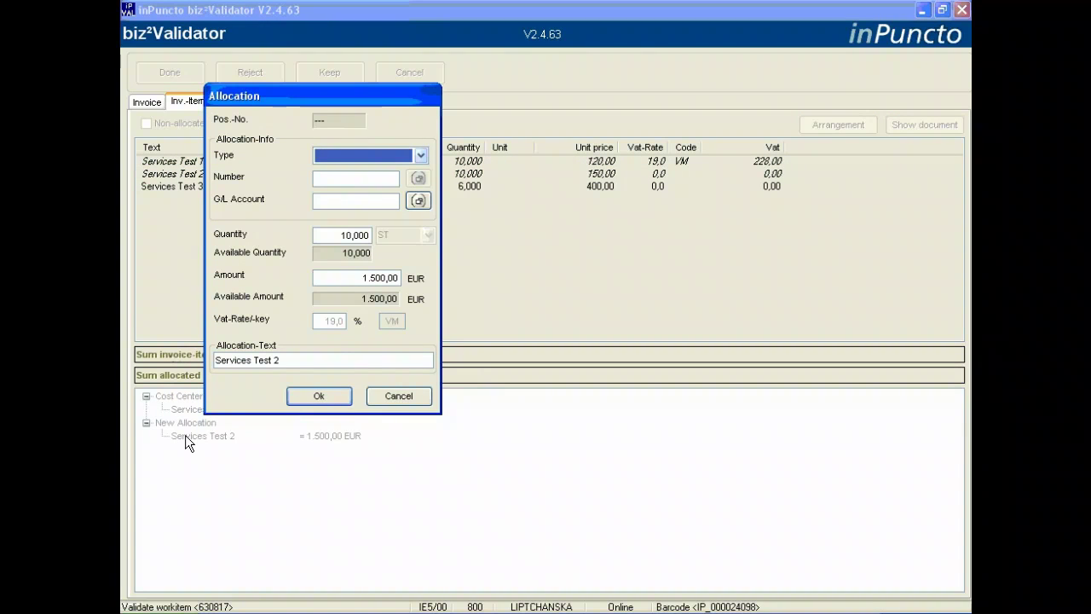
click(420, 156)
click(383, 194)
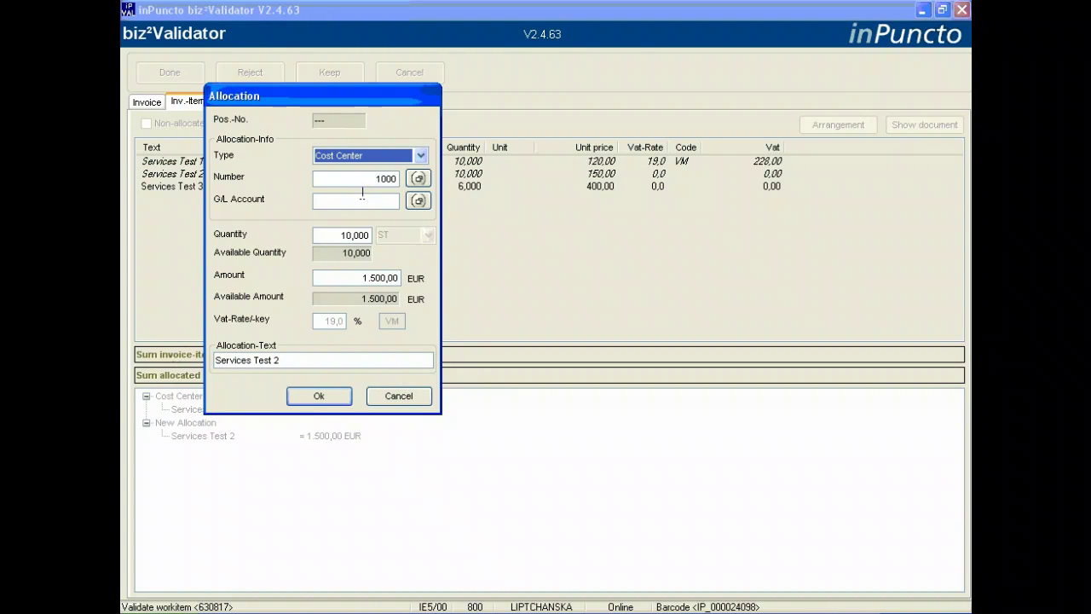
click(365, 178)
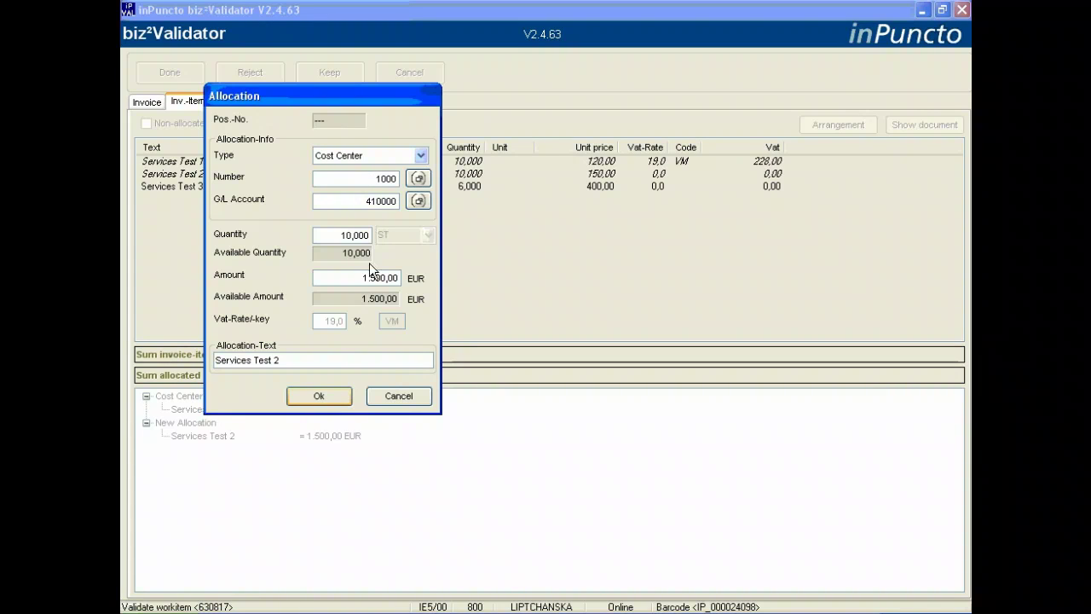
click(319, 396)
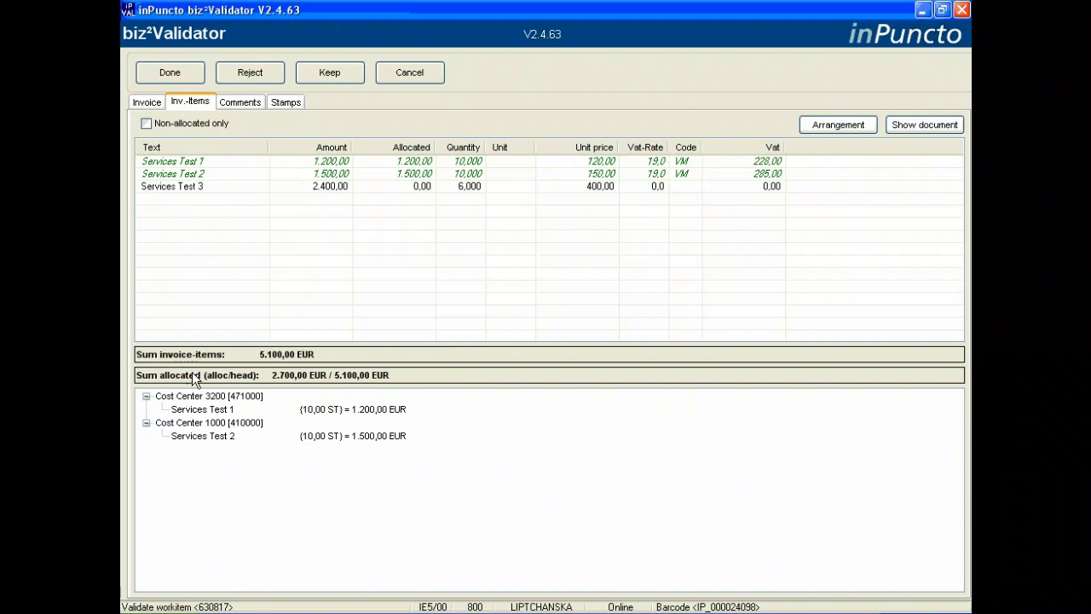
drag(194, 380, 191, 391)
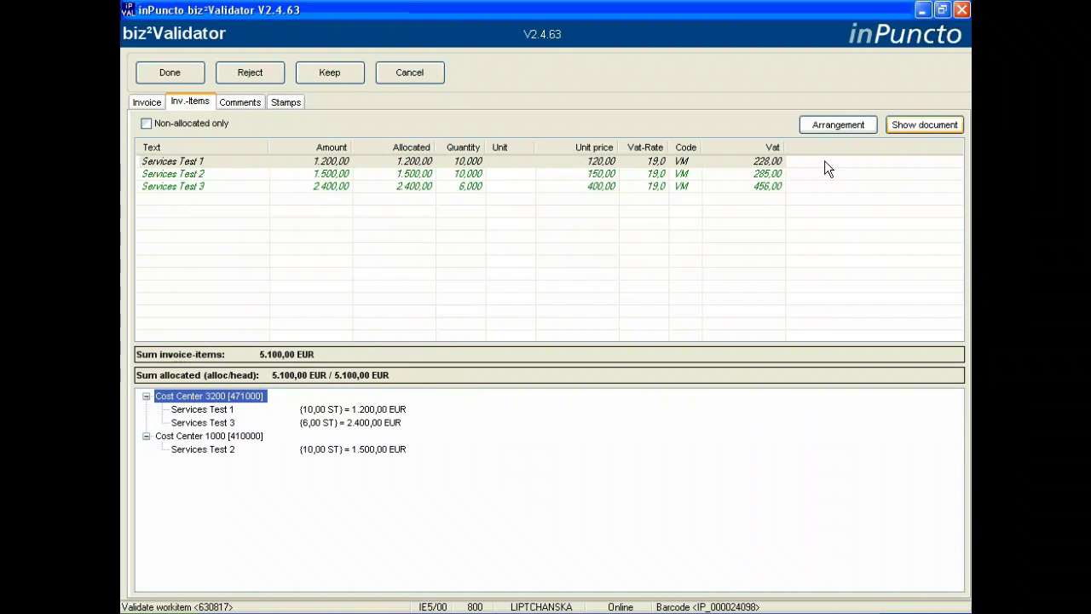
Show the scanned invoice beside the panel, widen the items list, and switch to Comments
click(921, 125)
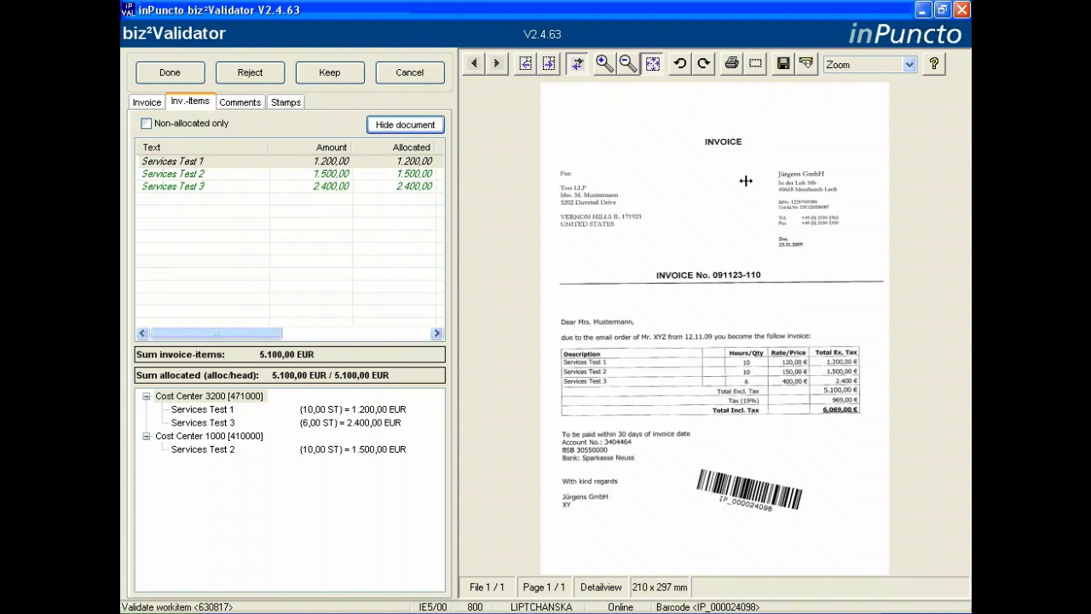
drag(455, 246, 522, 254)
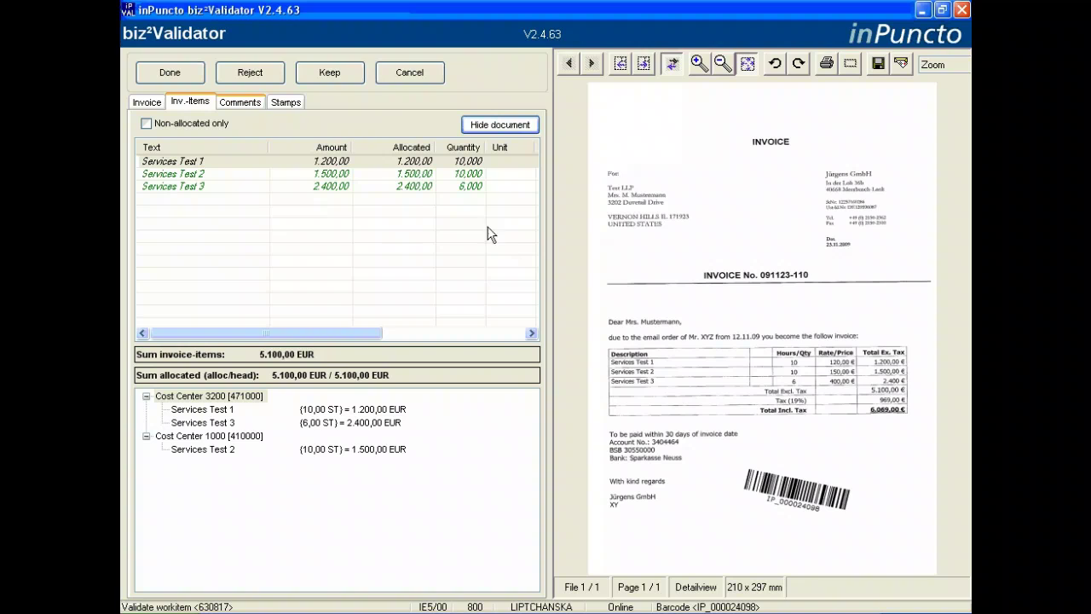
click(239, 102)
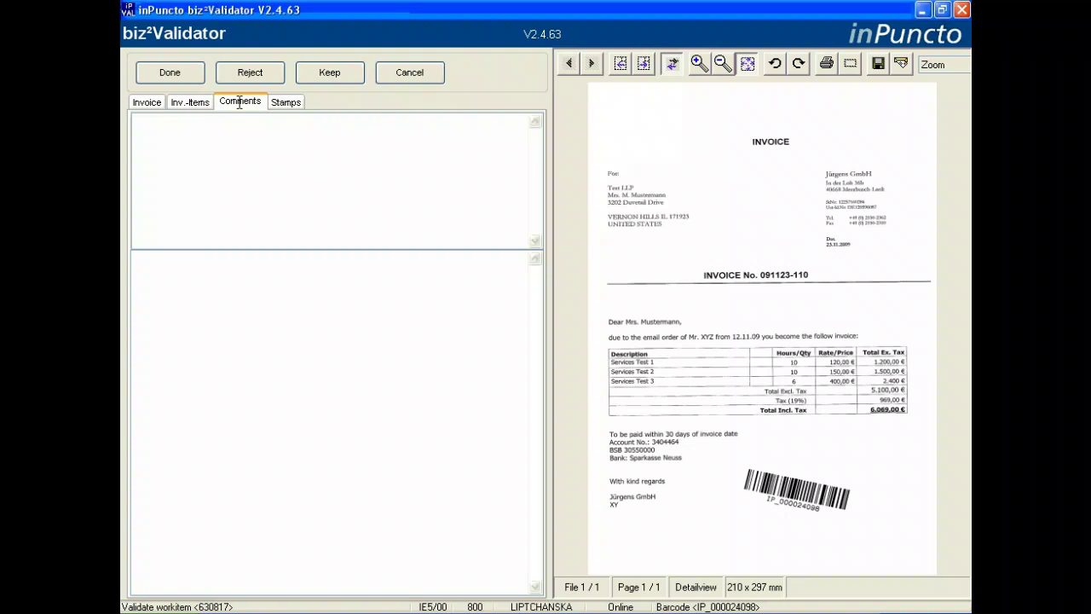
Write 'Cost Center 3200? is ok?' in the upper comments box
click(144, 122)
text(Cost Center 3200? is ok?)
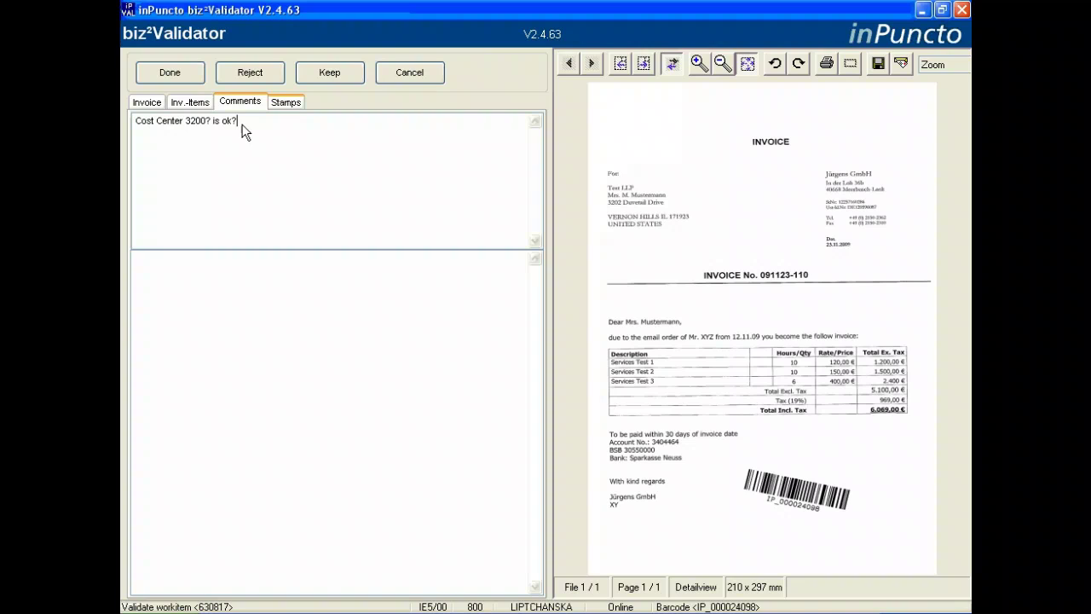
Apply the factual release stamp dated 09.12.2009 and make your own user the next agent
click(286, 102)
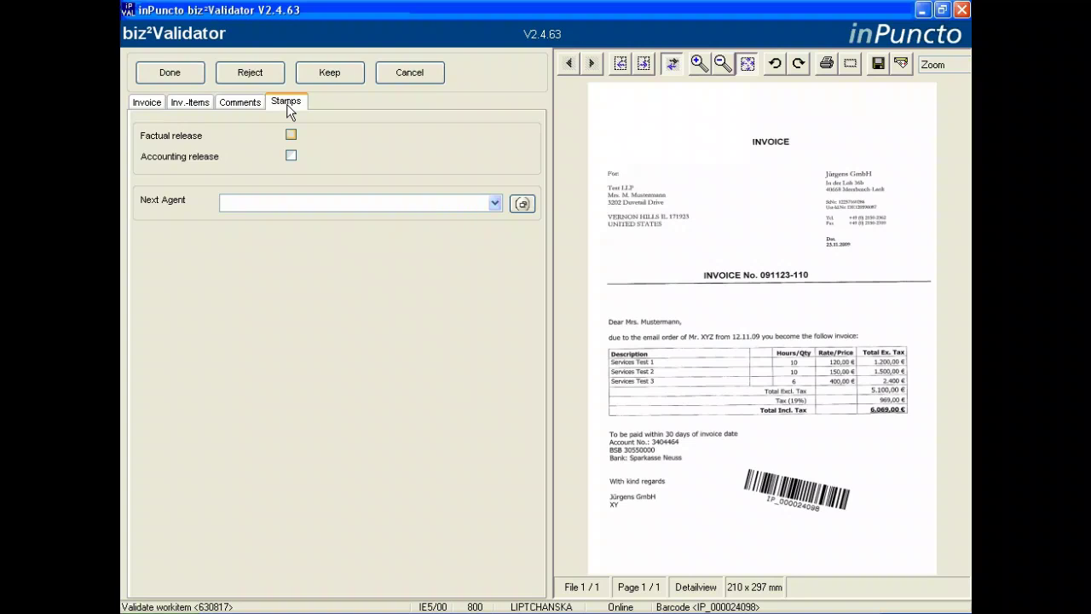
click(290, 135)
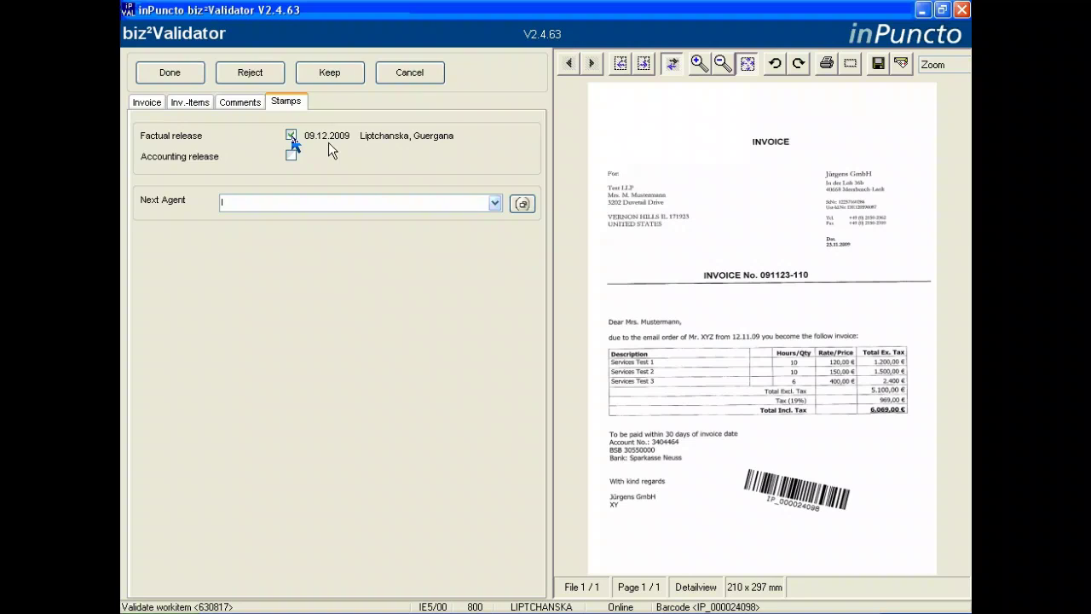
click(494, 203)
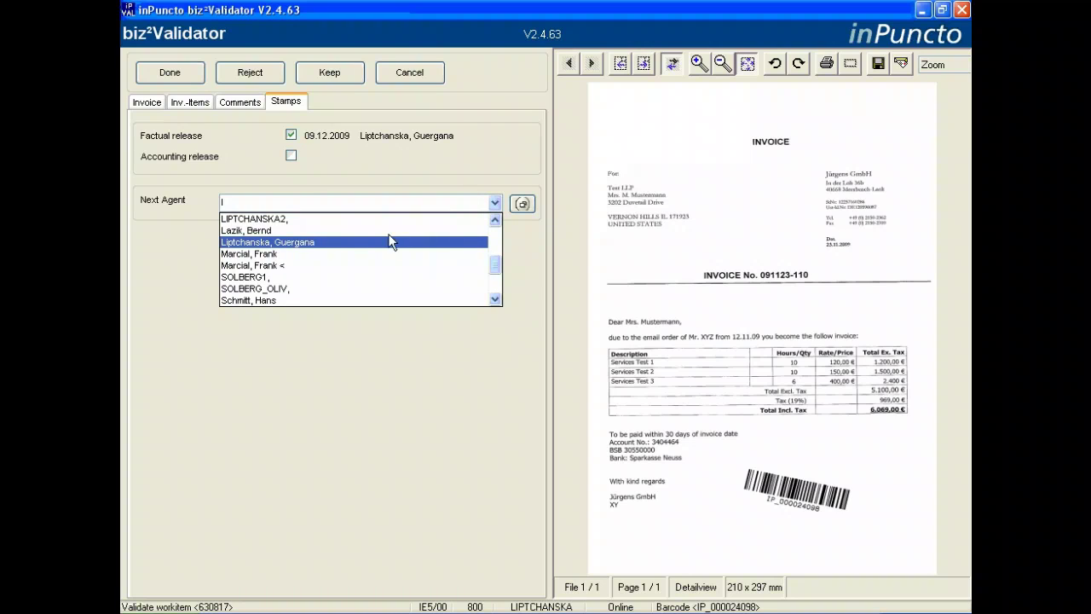
click(345, 243)
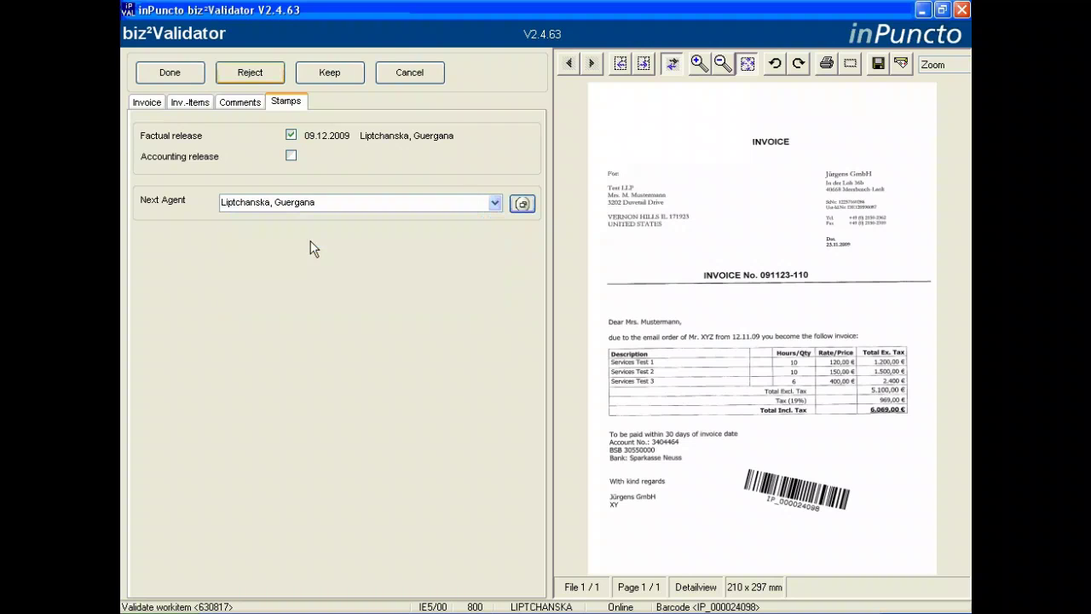
click(237, 73)
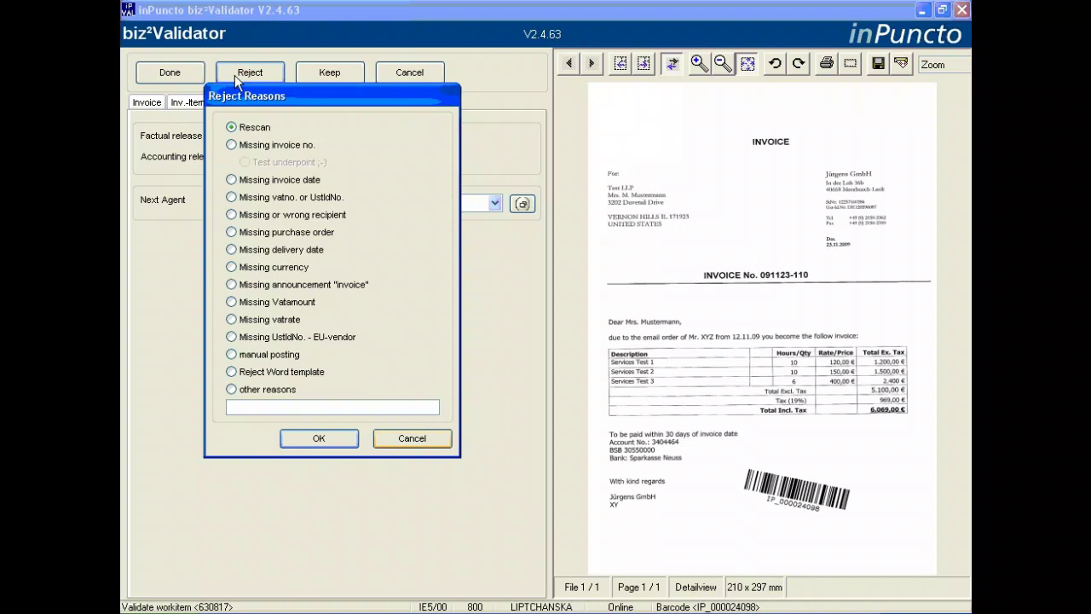
click(412, 443)
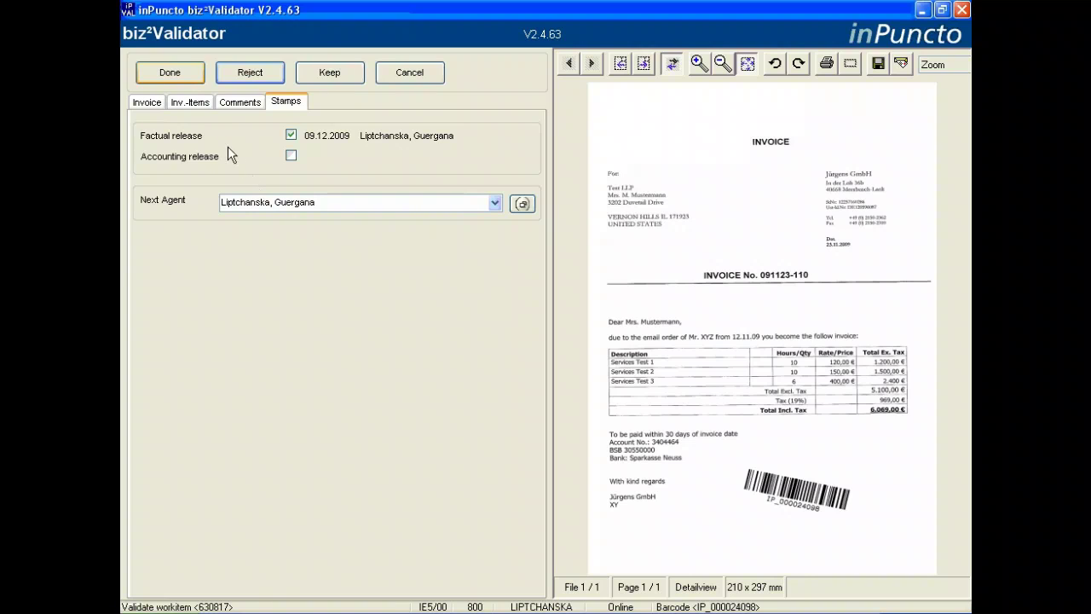
Mark the validation done, refresh the Workflow 21 inbox, and preview AccAss work item 630818
click(177, 76)
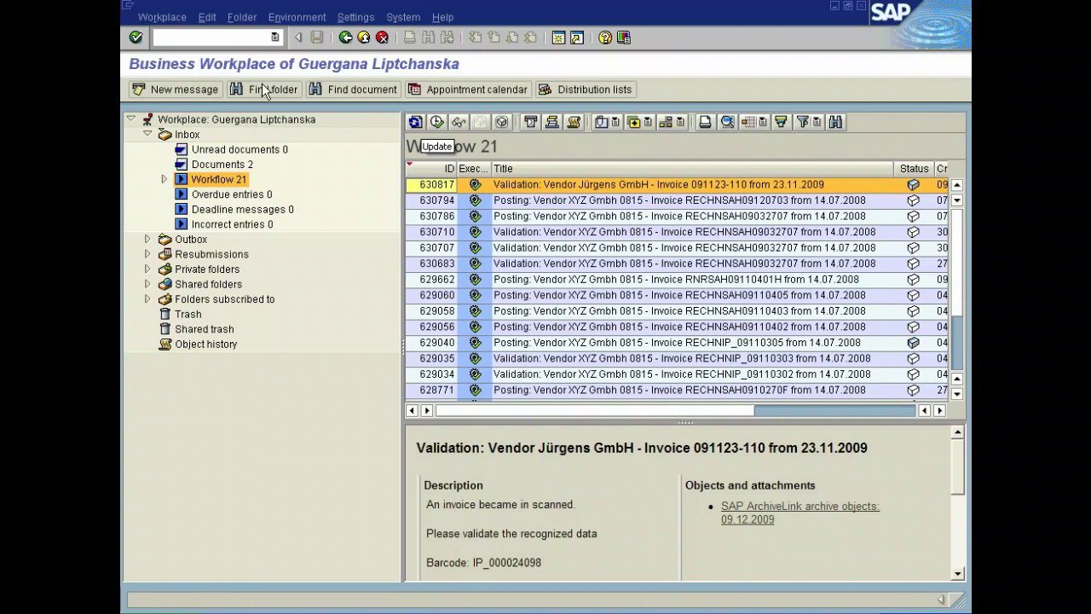
click(415, 122)
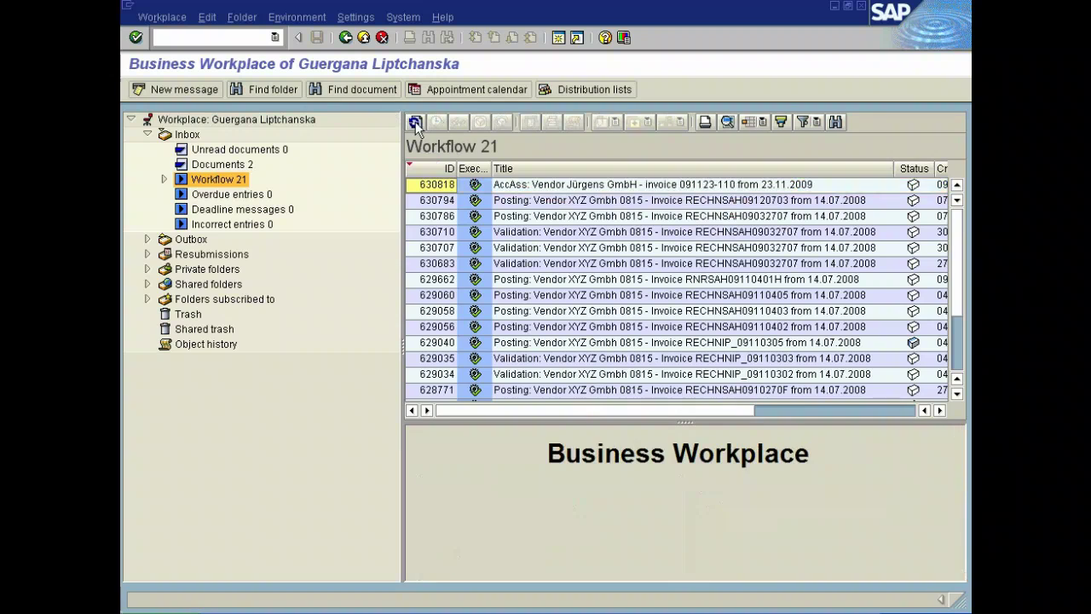
click(531, 185)
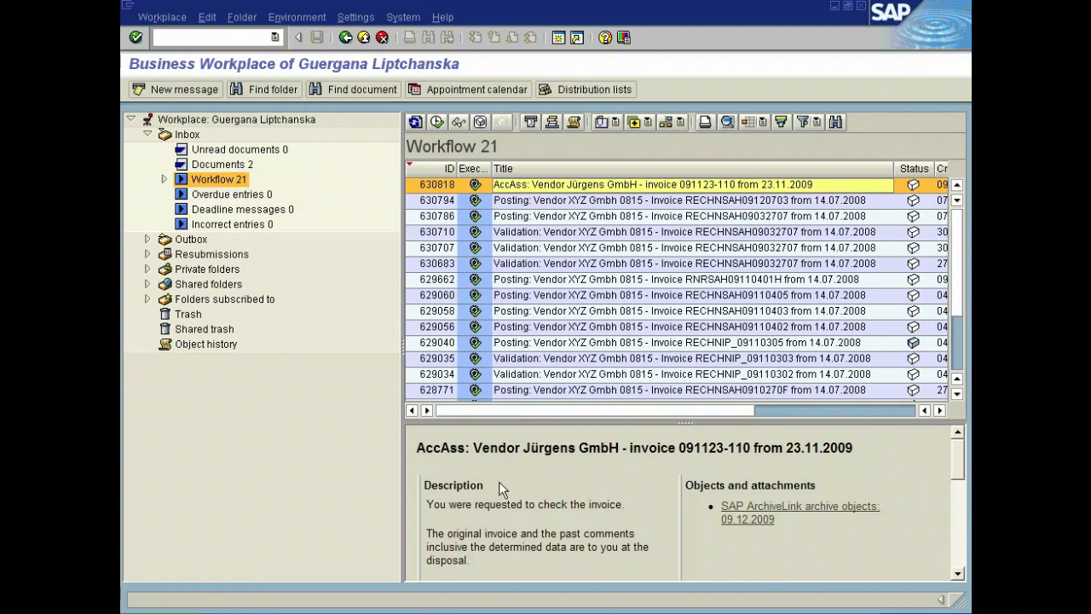
drag(496, 493, 484, 564)
click(484, 563)
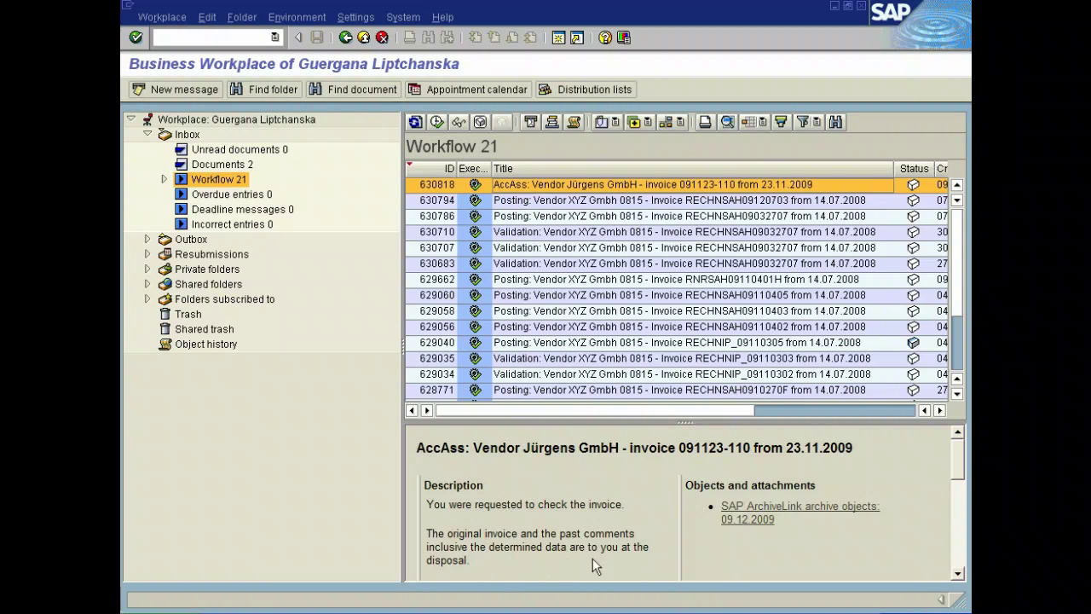
scroll(904, 568, down, 2)
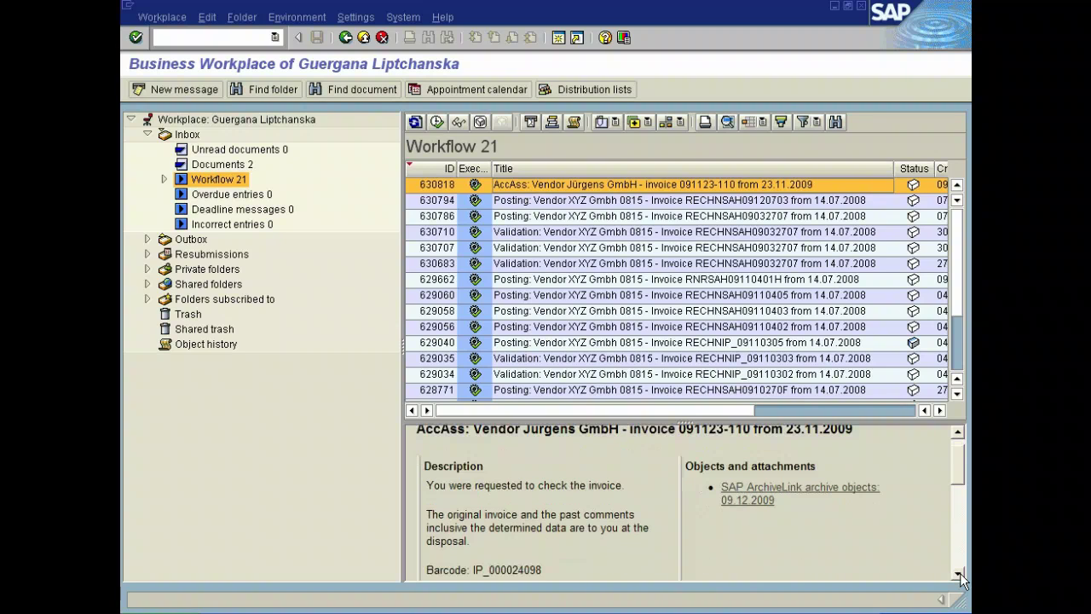
drag(959, 509, 958, 476)
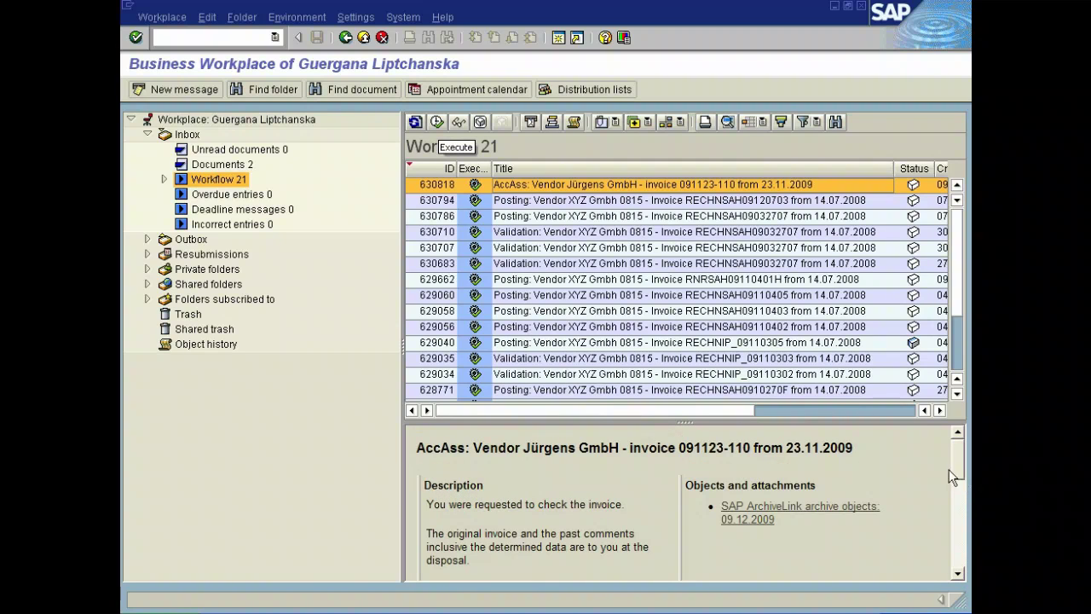